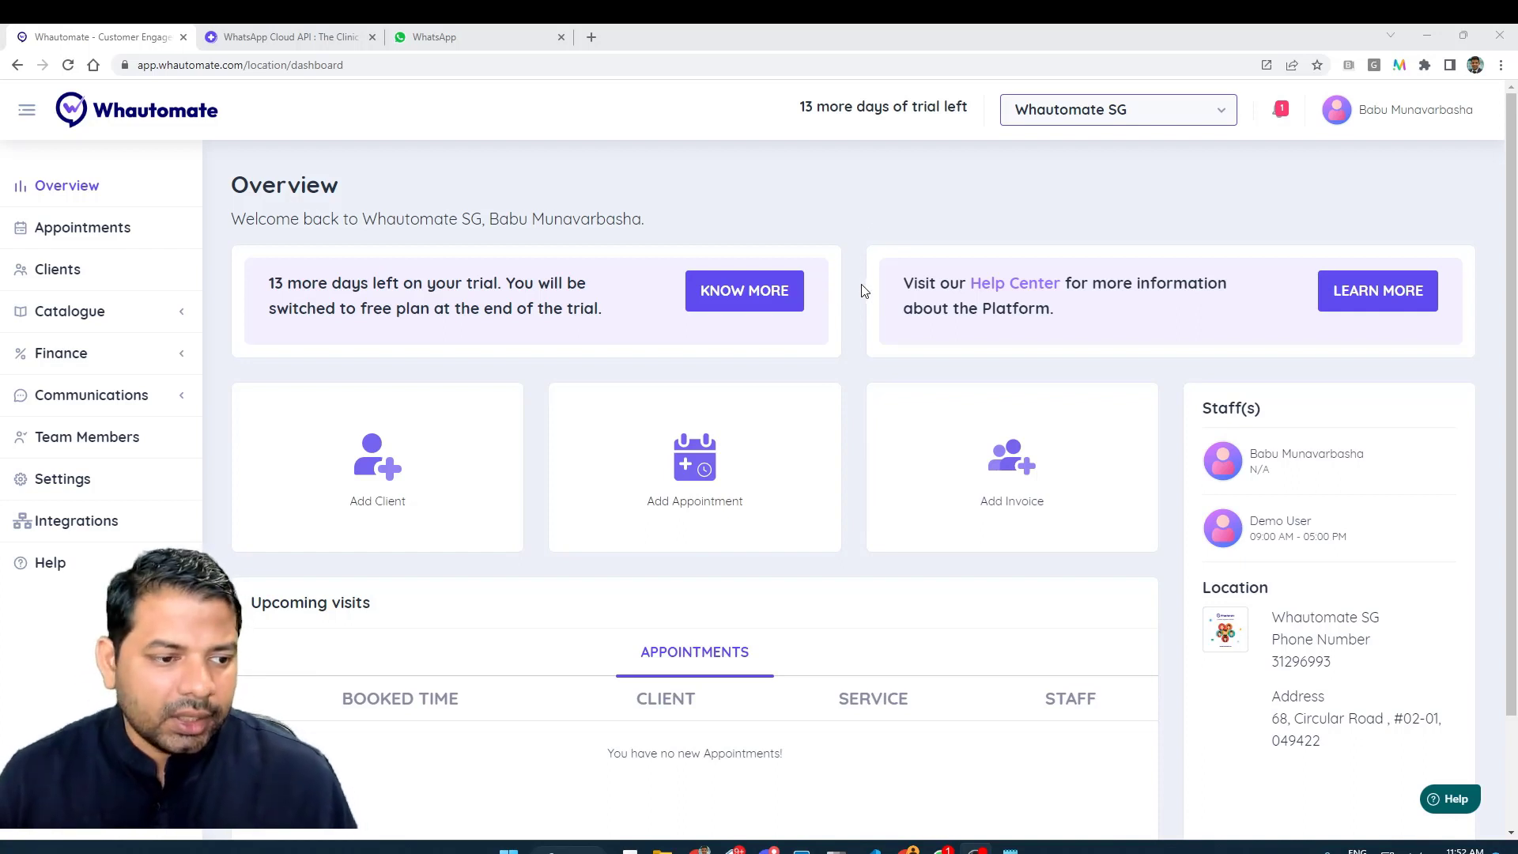
- Open the WhatsApp Team Inbox from the Communications section of the sidebar
click(54, 400)
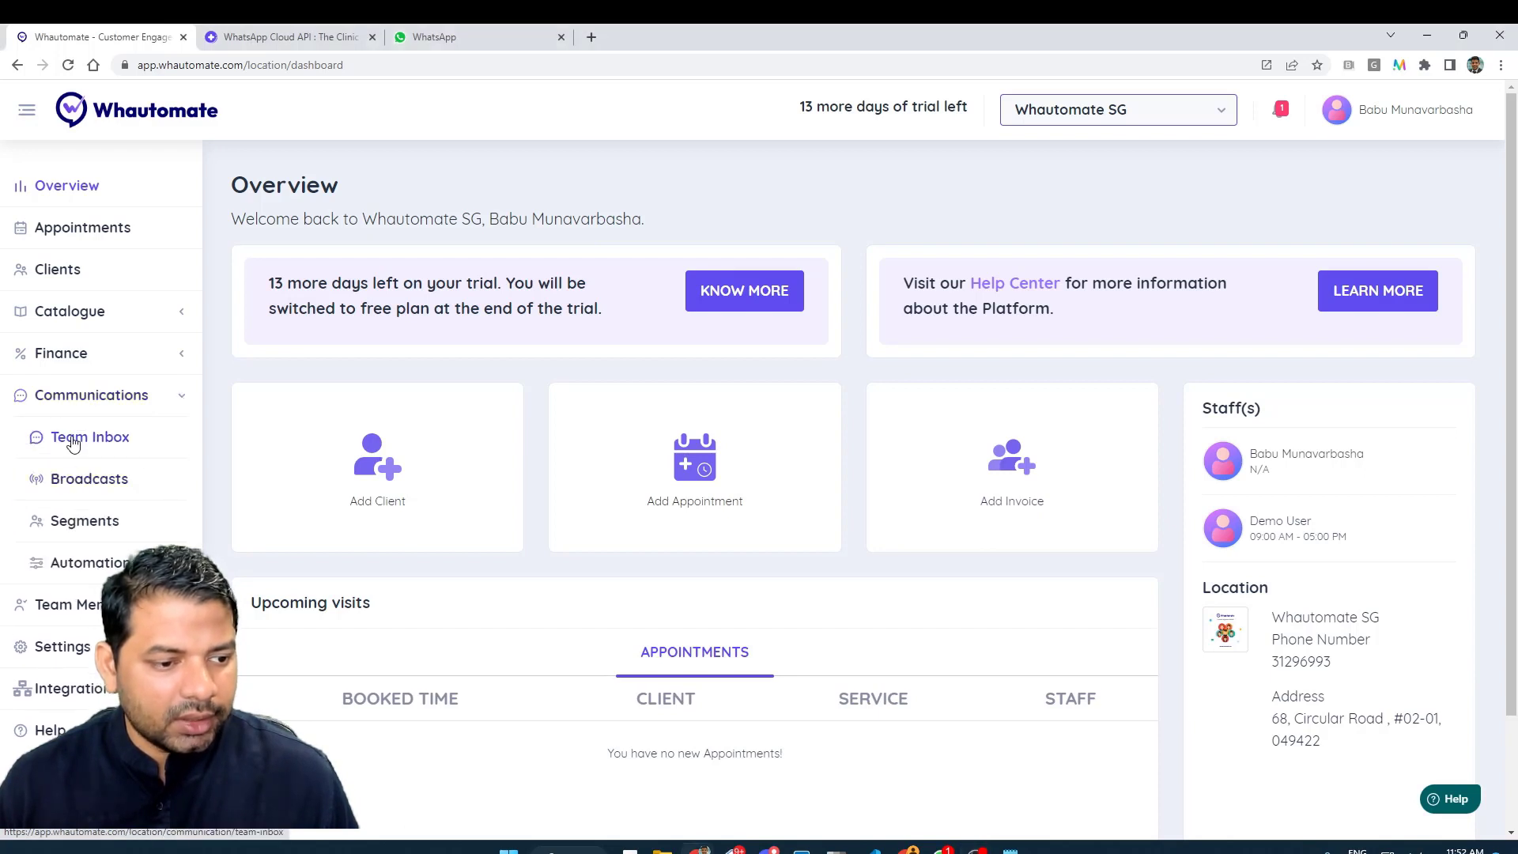
click(72, 437)
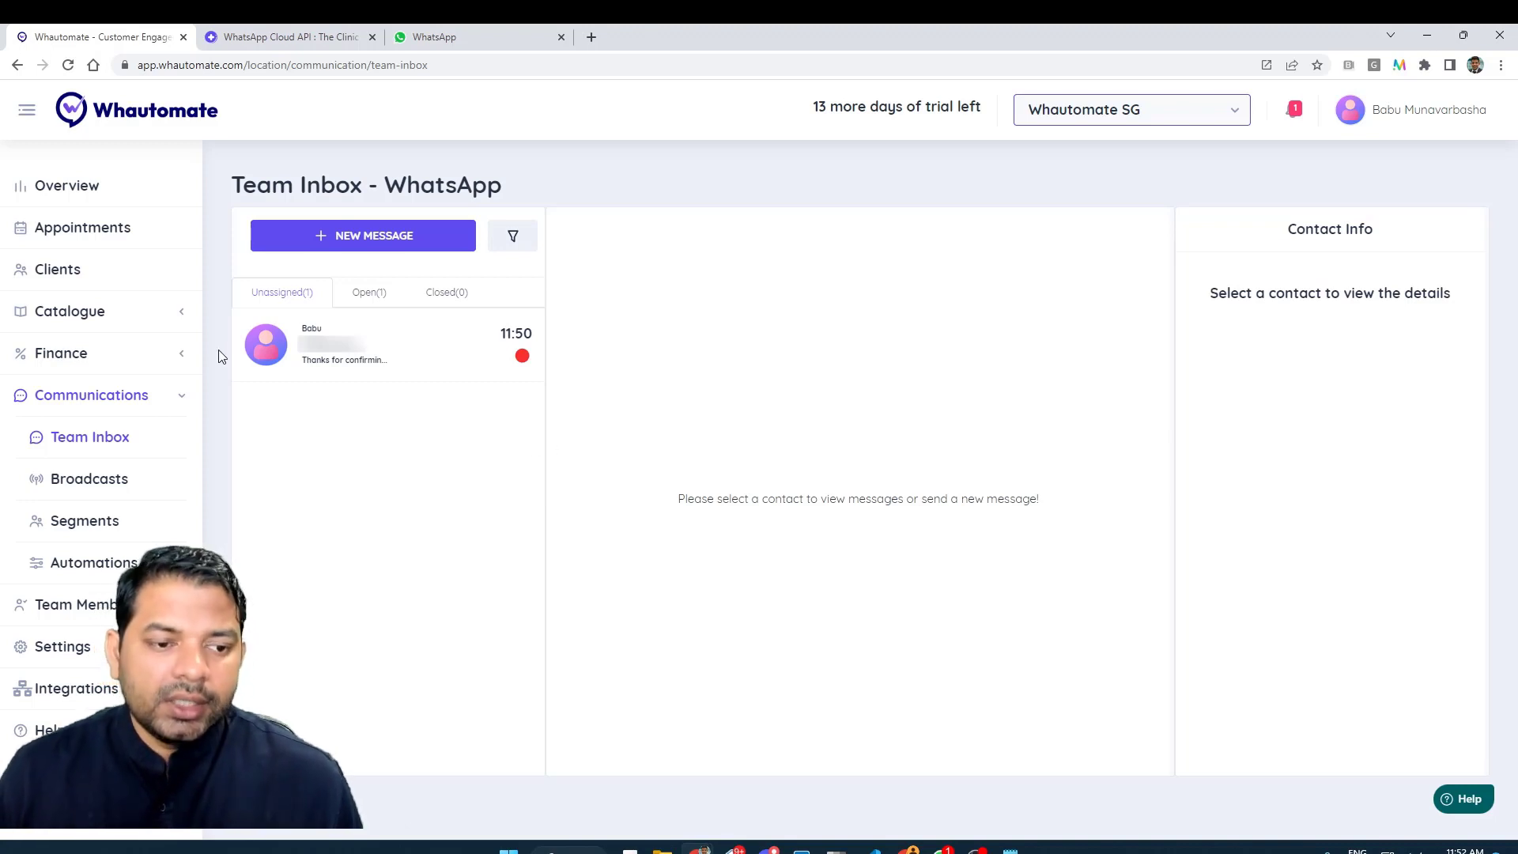
- Open the waiting unassigned chat and cancel the Assign Chat dialog without assigning anyone
click(283, 354)
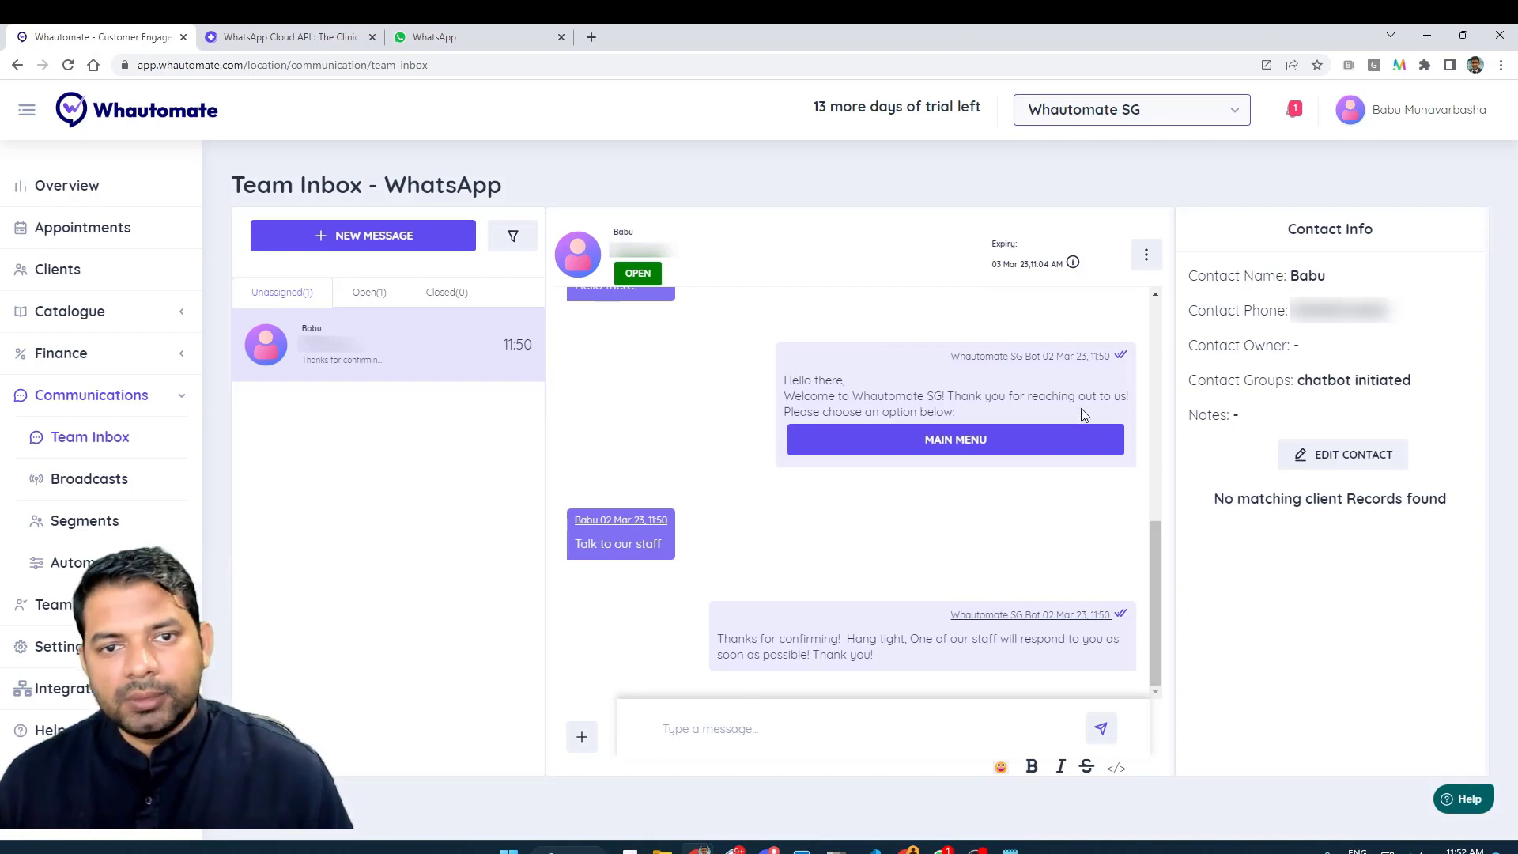
click(1144, 257)
click(1118, 347)
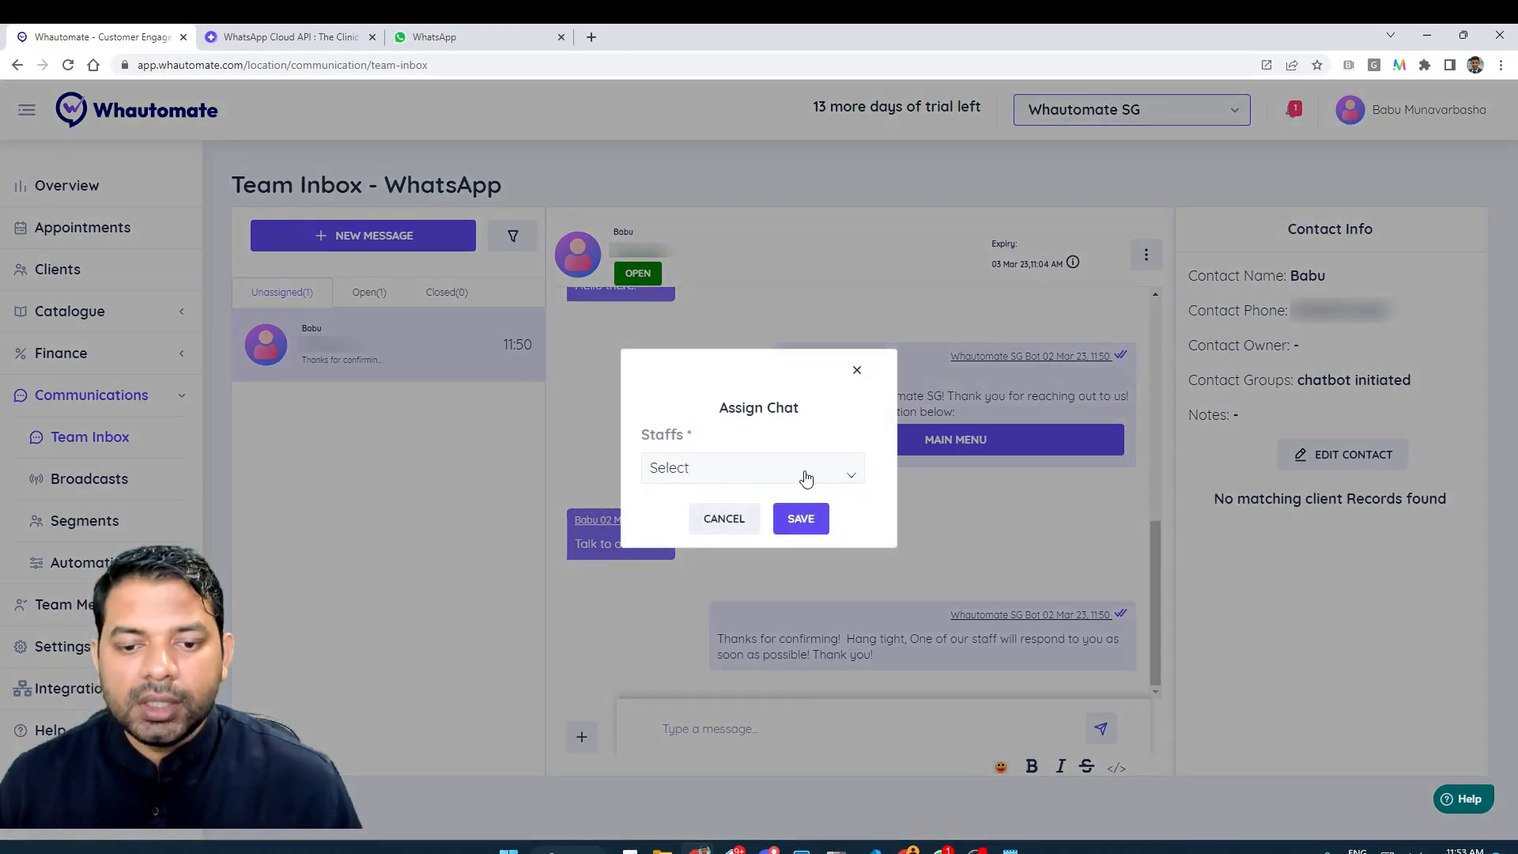
click(854, 373)
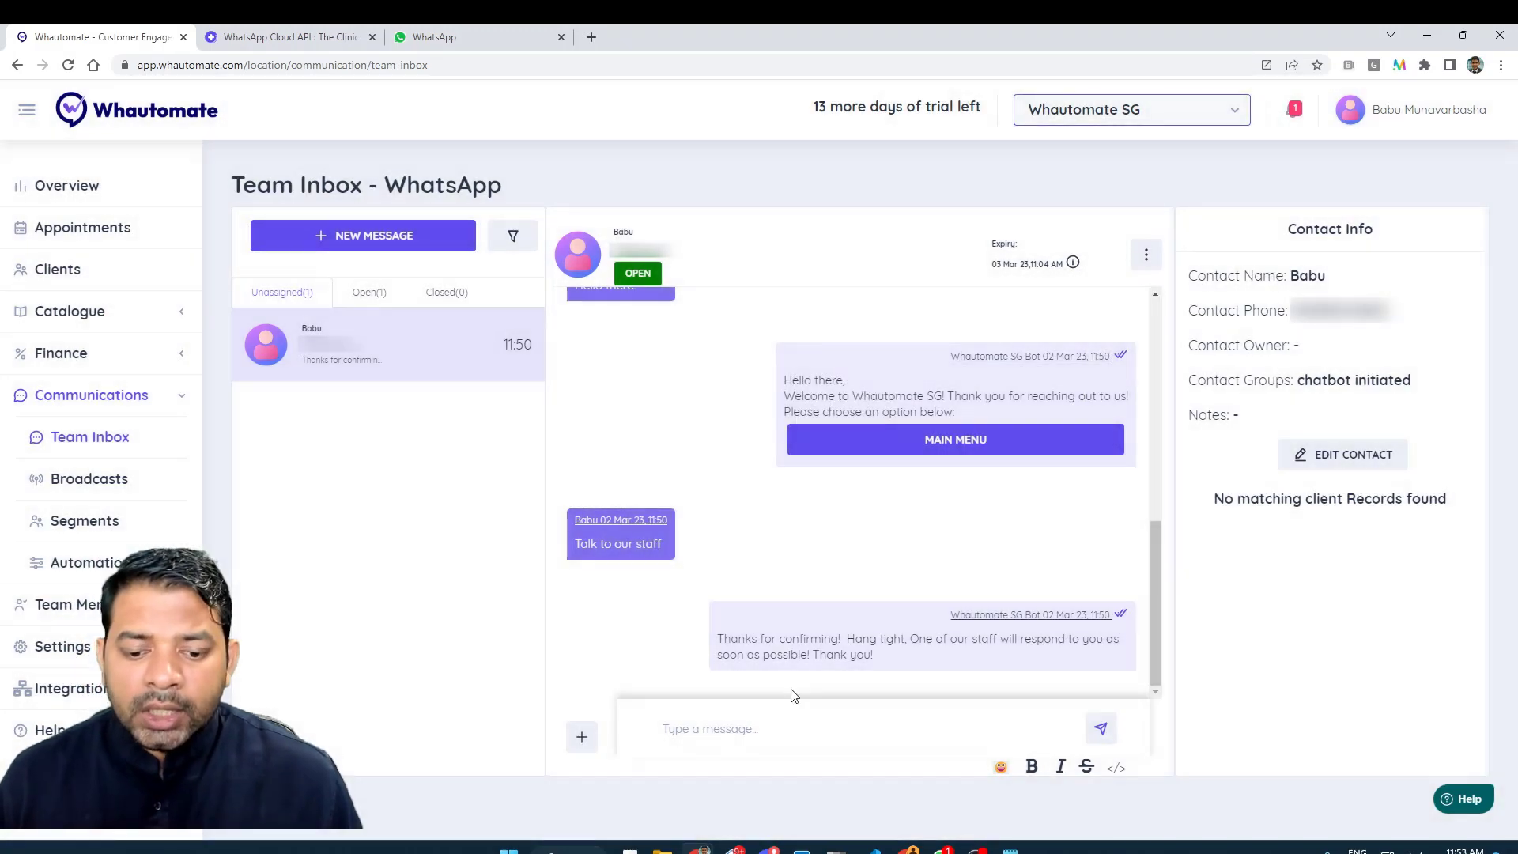
- Send the reply 'Hello there How can I help?' to the contact
click(809, 728)
text(Hello)
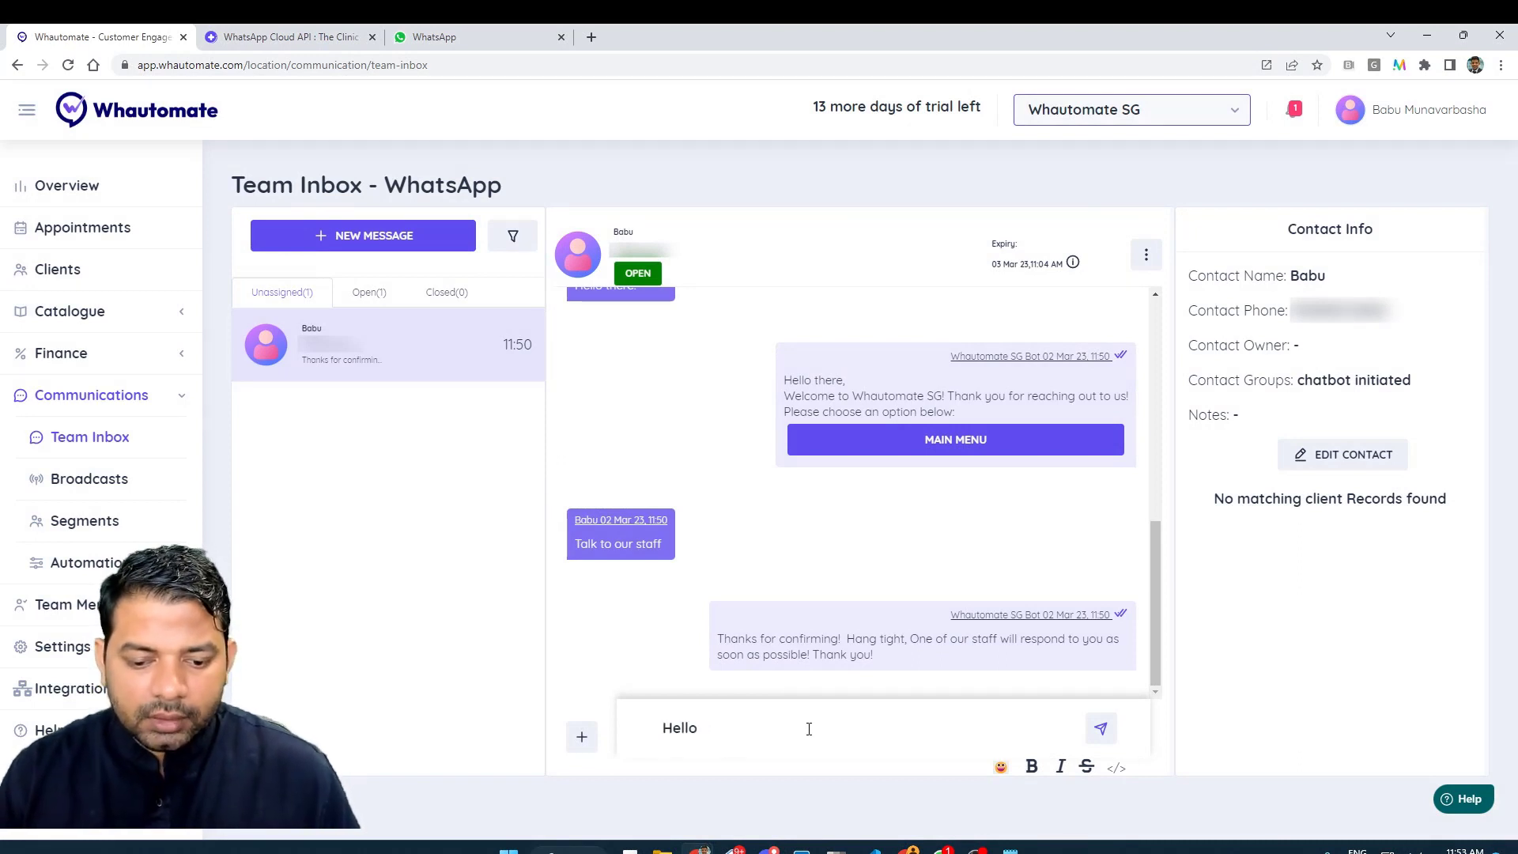
text( there How can I help?)
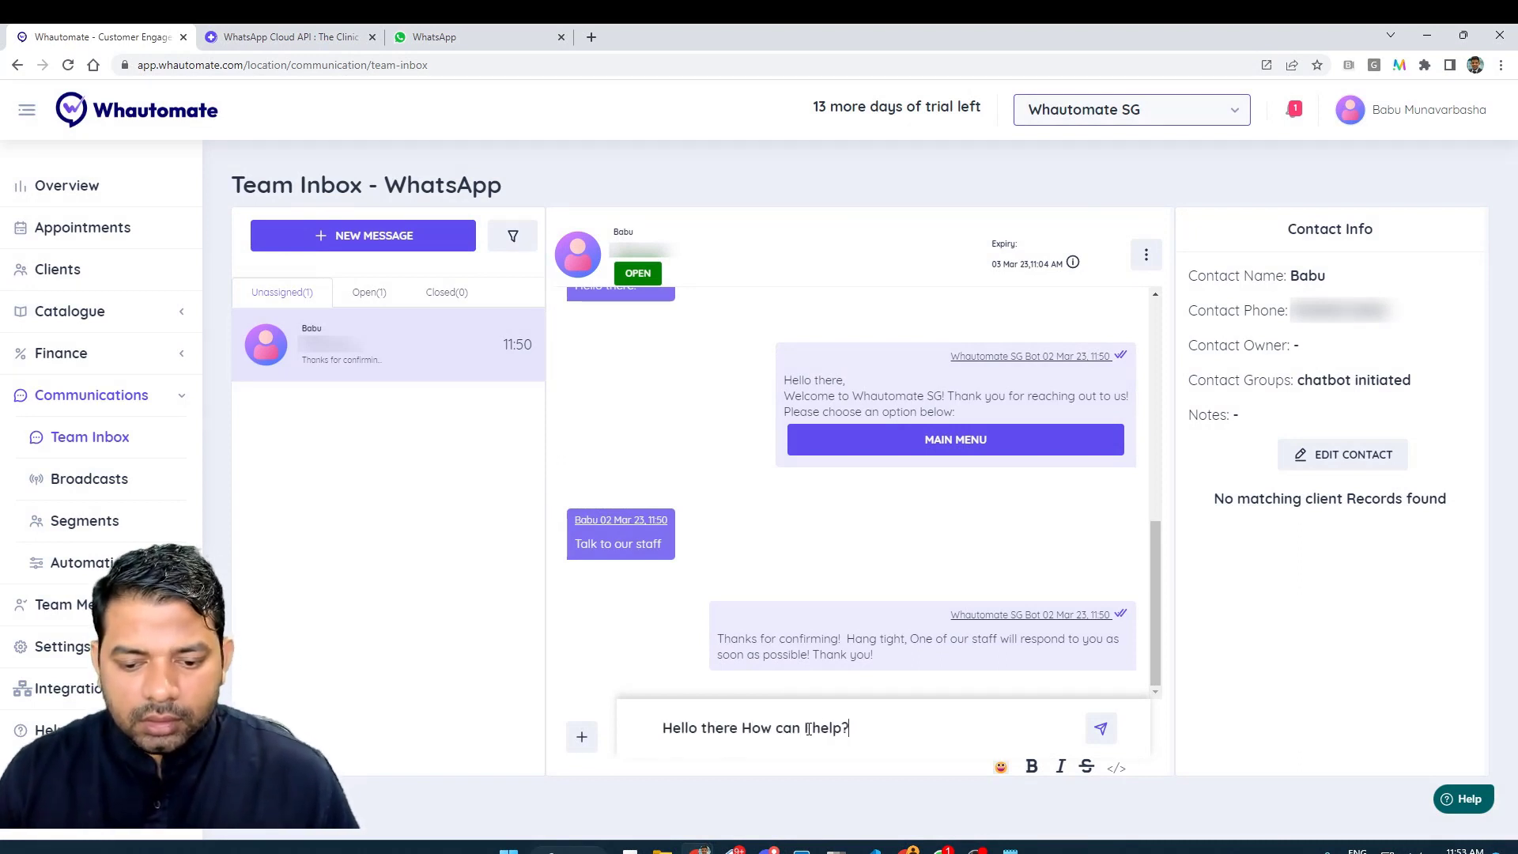
key(Return)
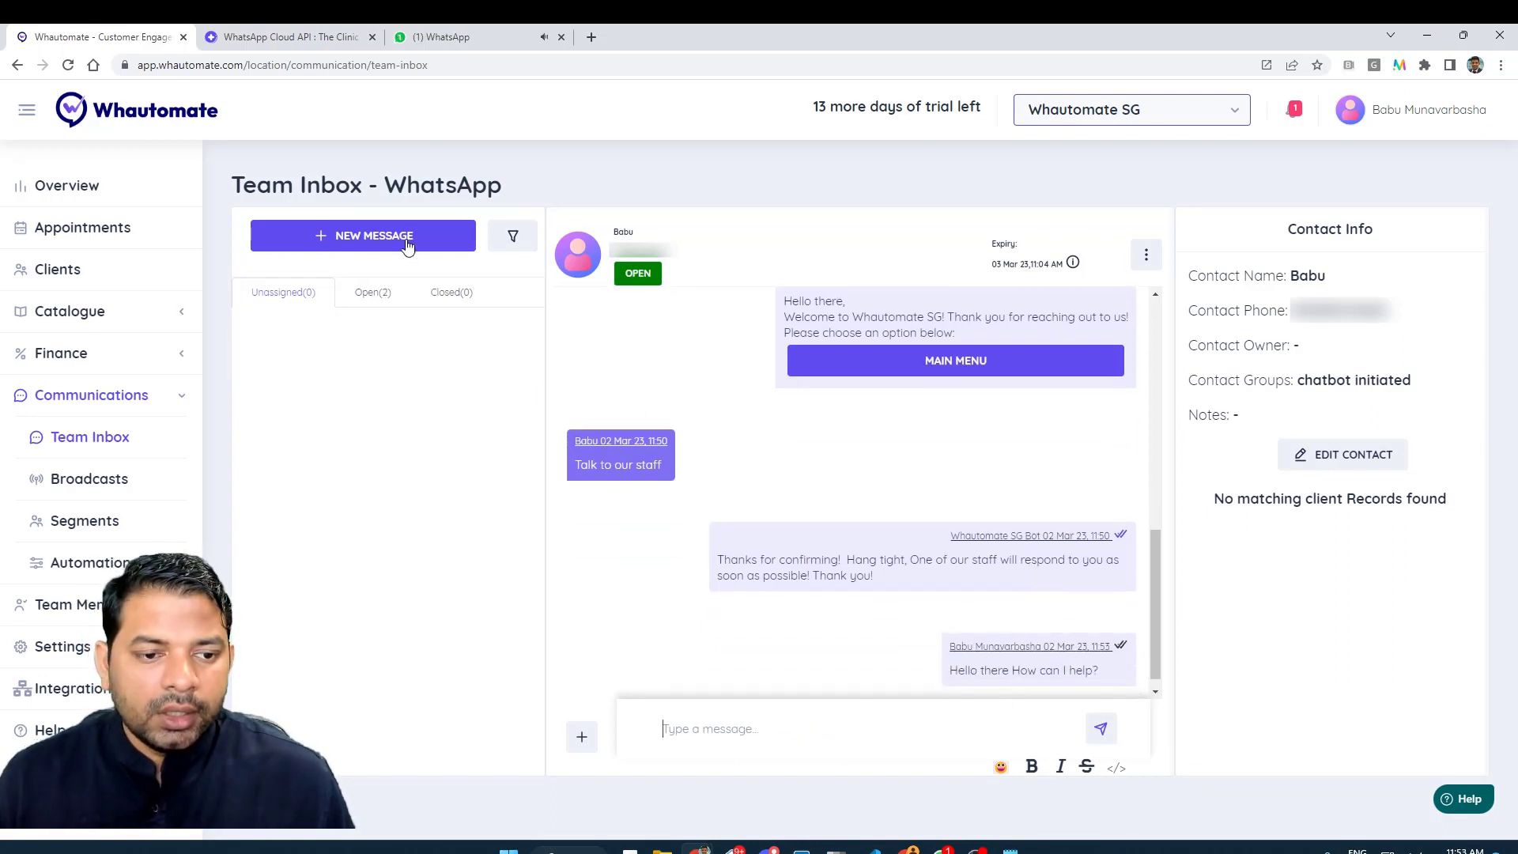
- List the 2 open chats, show the filters, browse the assignee list, then search a contact name and clear it
click(372, 292)
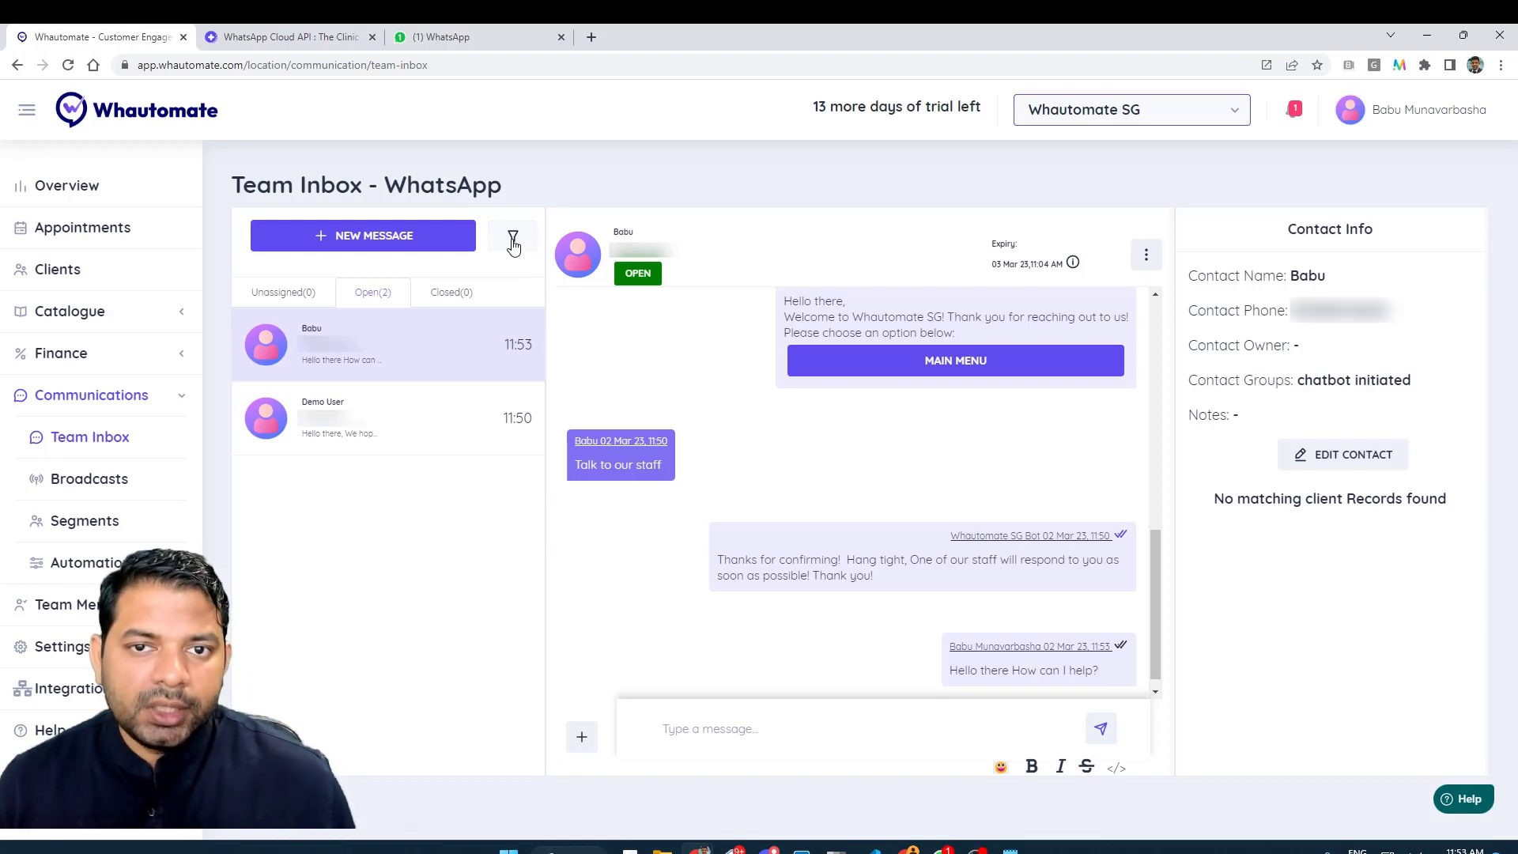
click(513, 237)
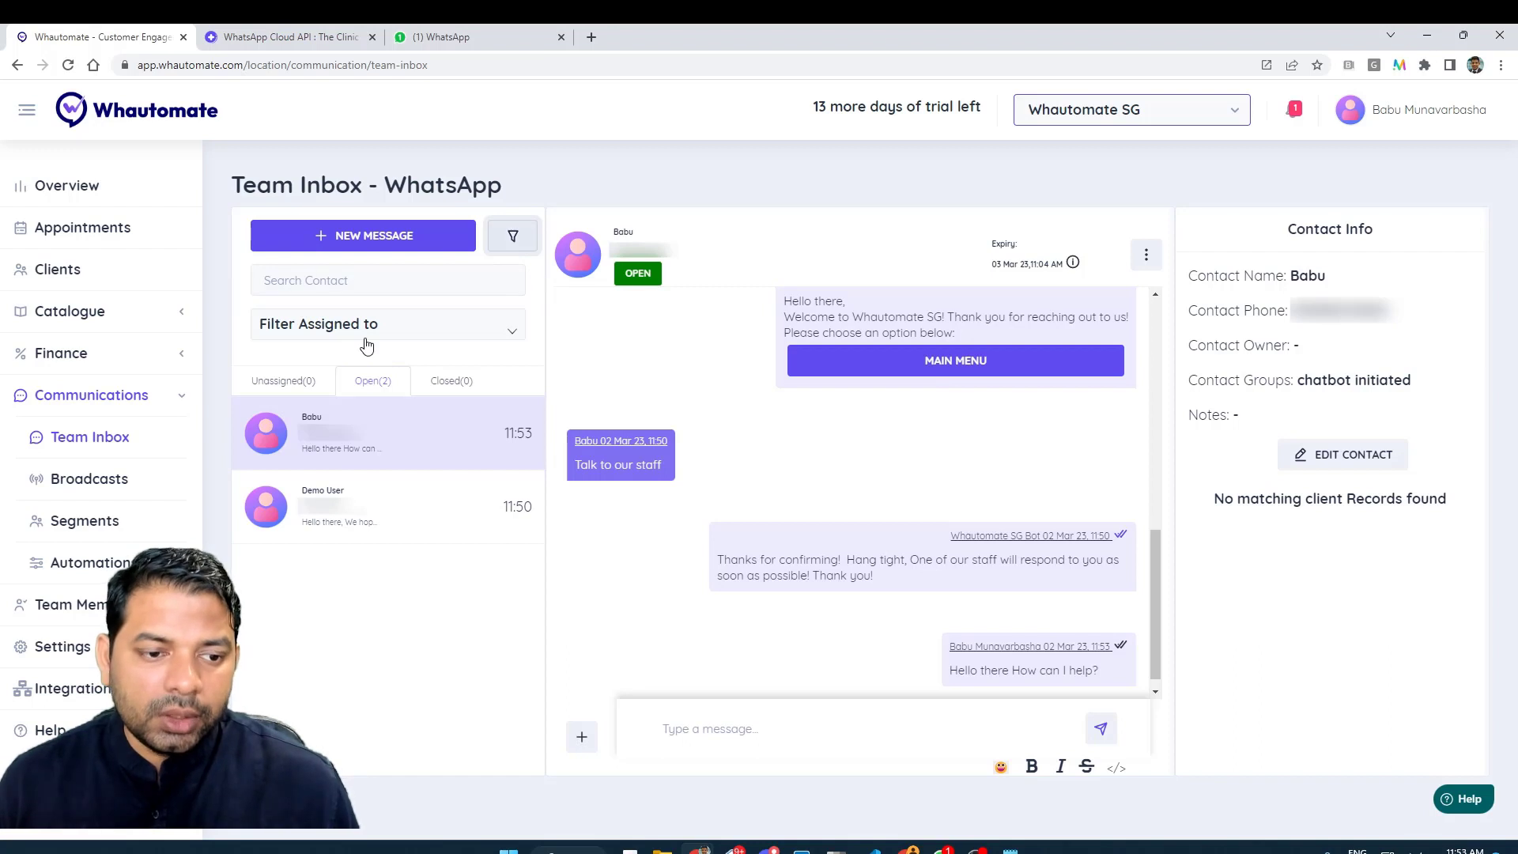
click(420, 323)
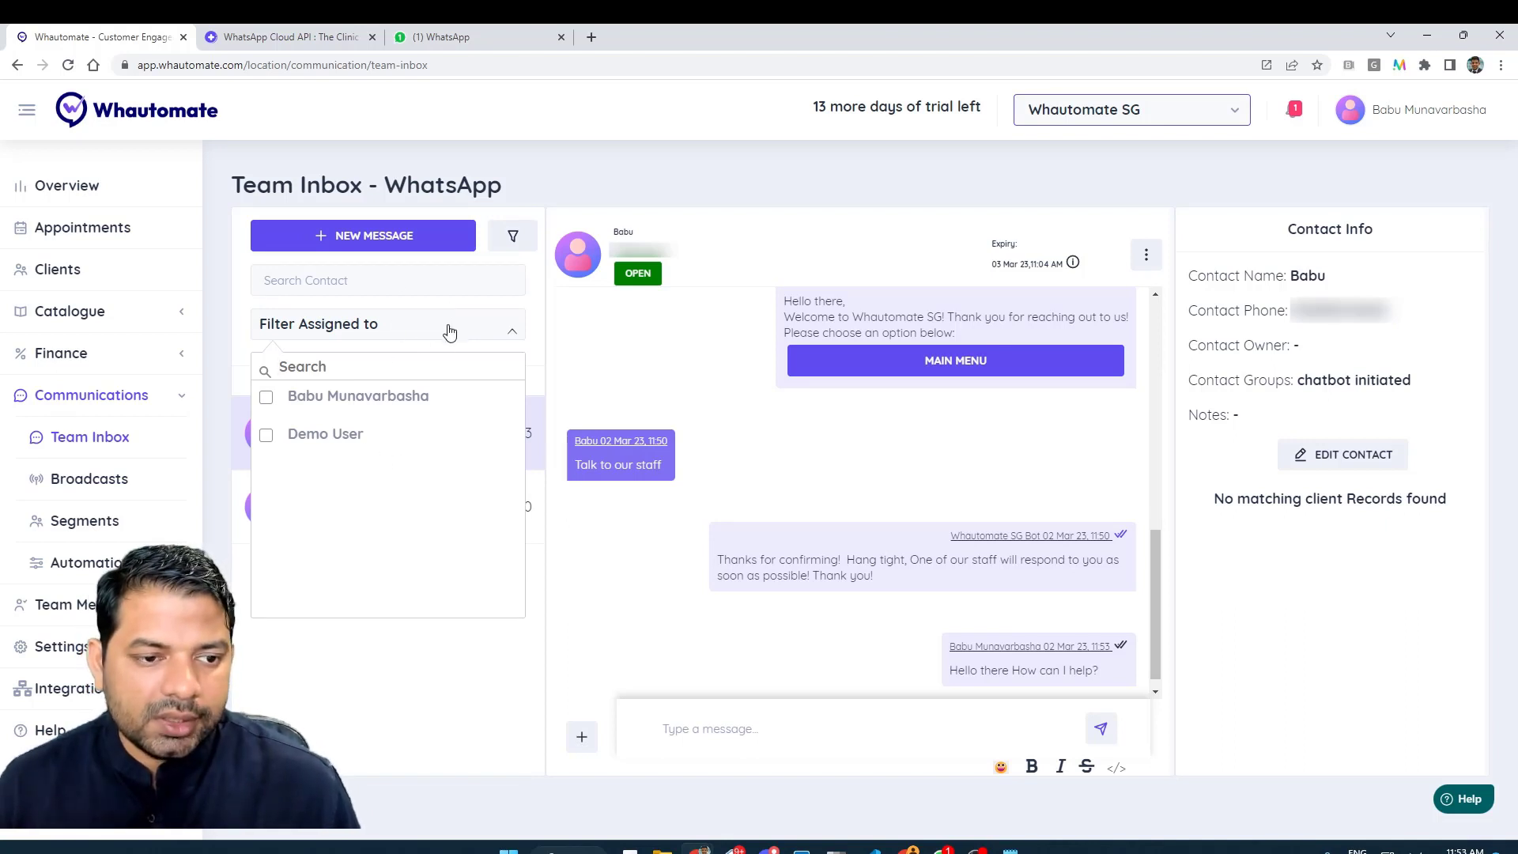
click(449, 330)
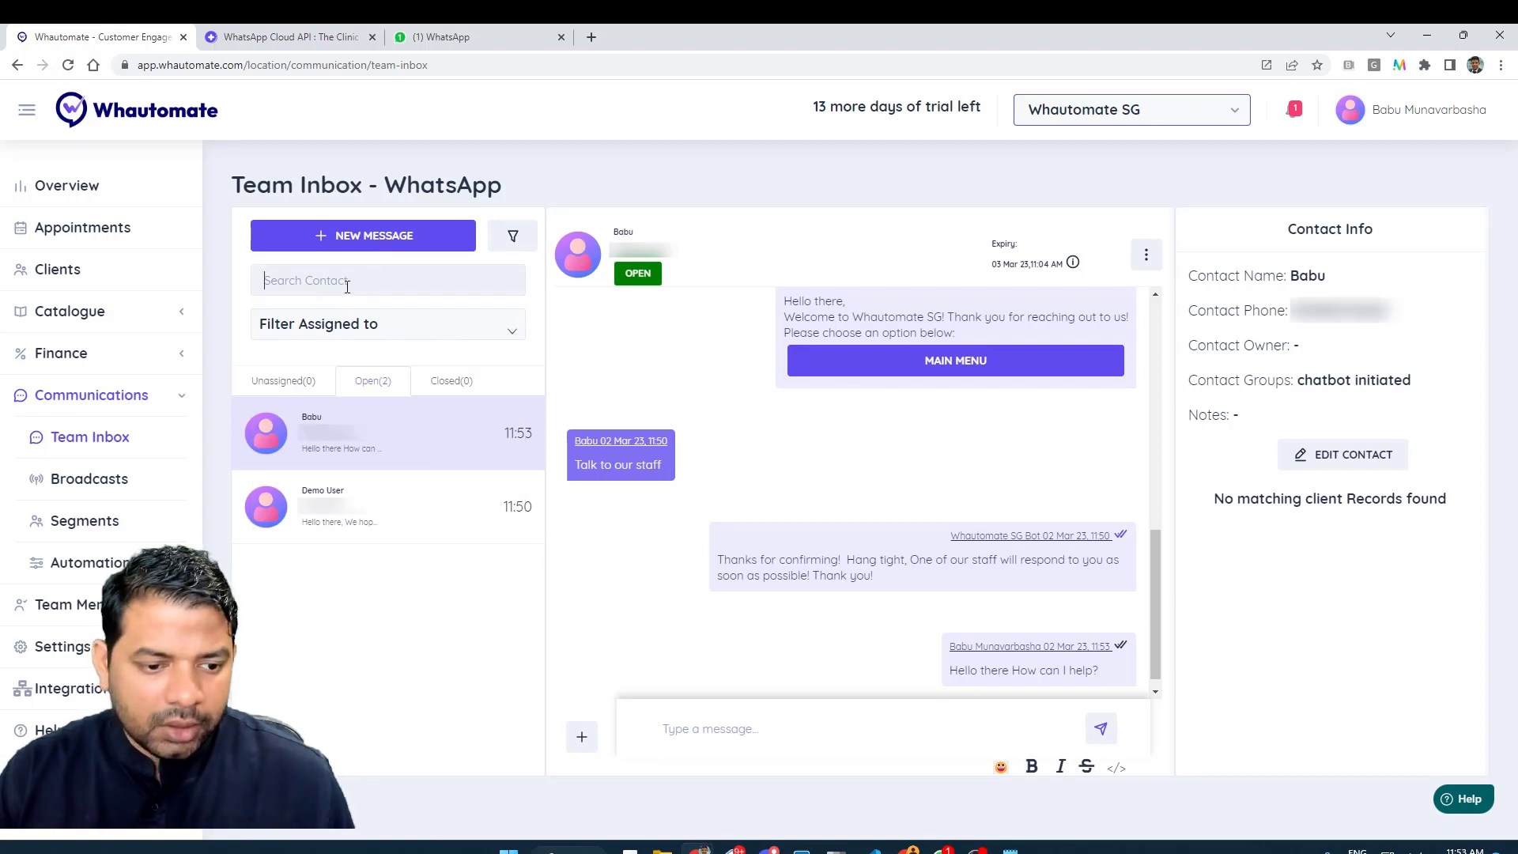
text(babu)
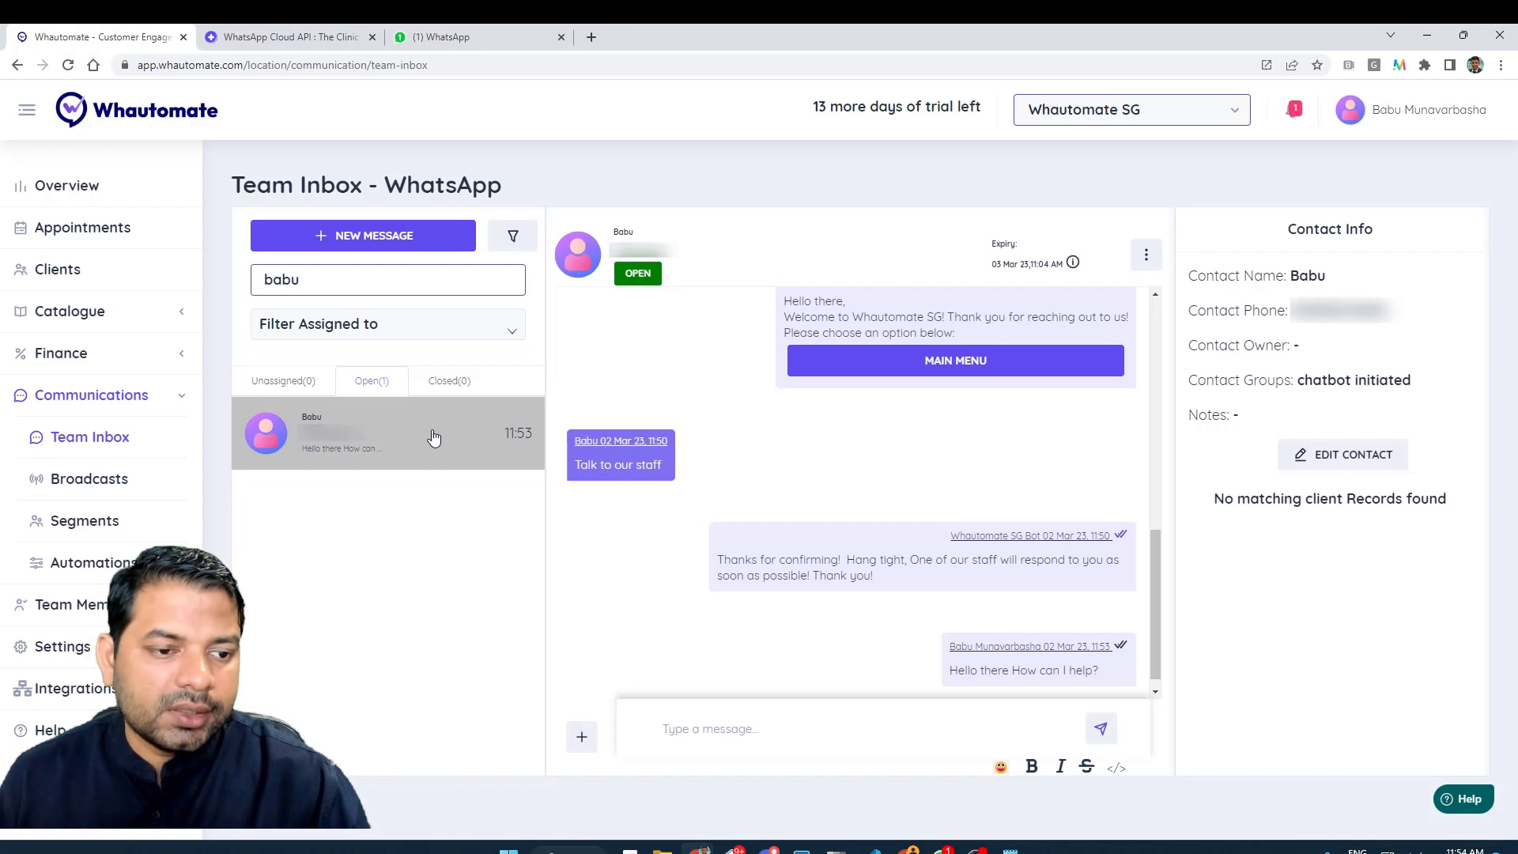
key(BackSpace)
key(BackSpace)
key(BackSpace)
key(BackSpace)
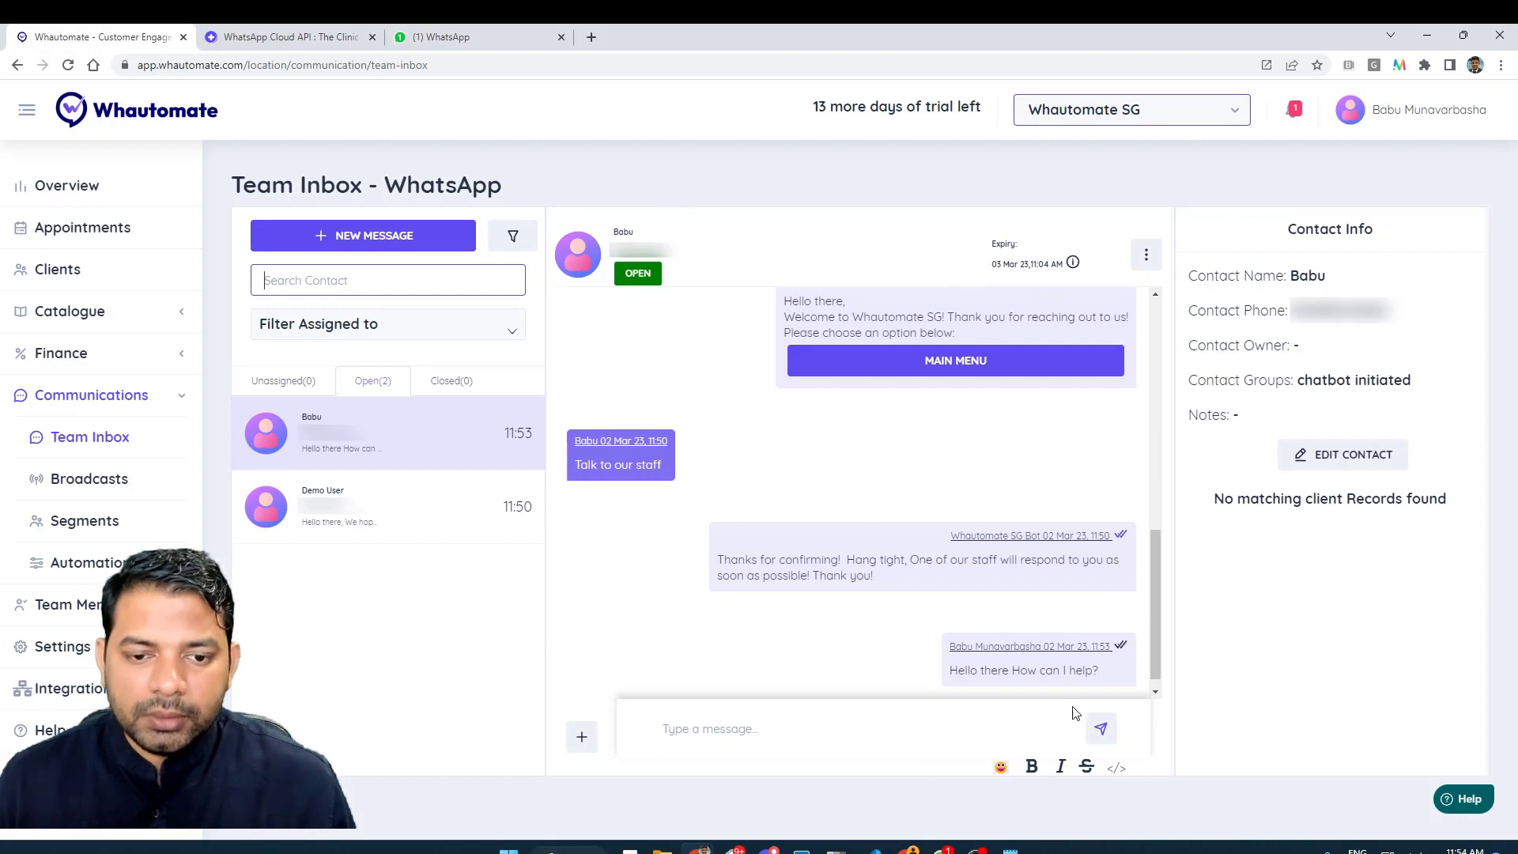
click(315, 514)
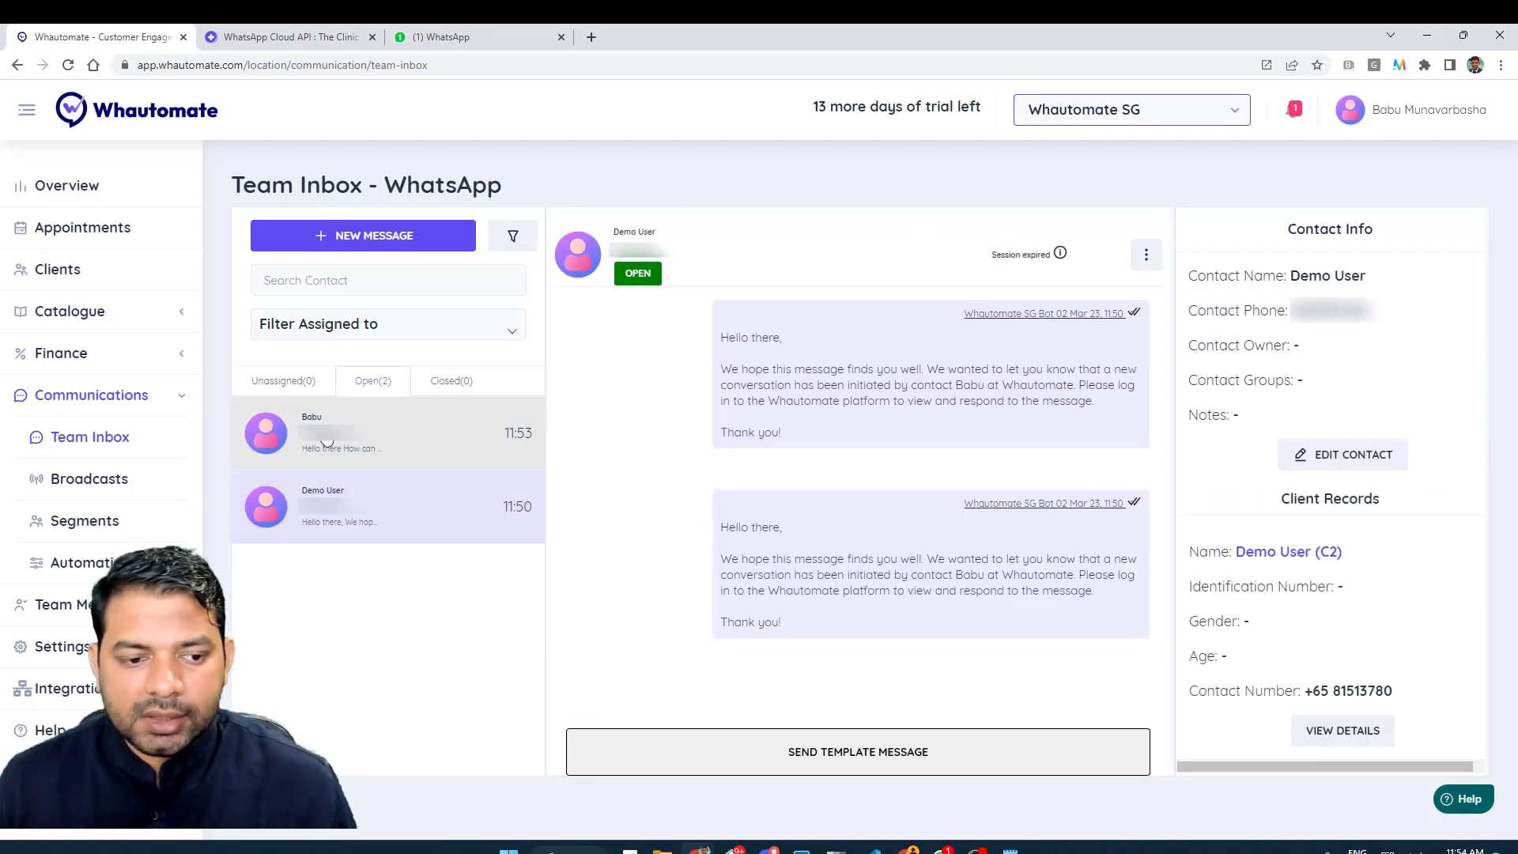
click(326, 440)
scroll(850, 502, up, 1)
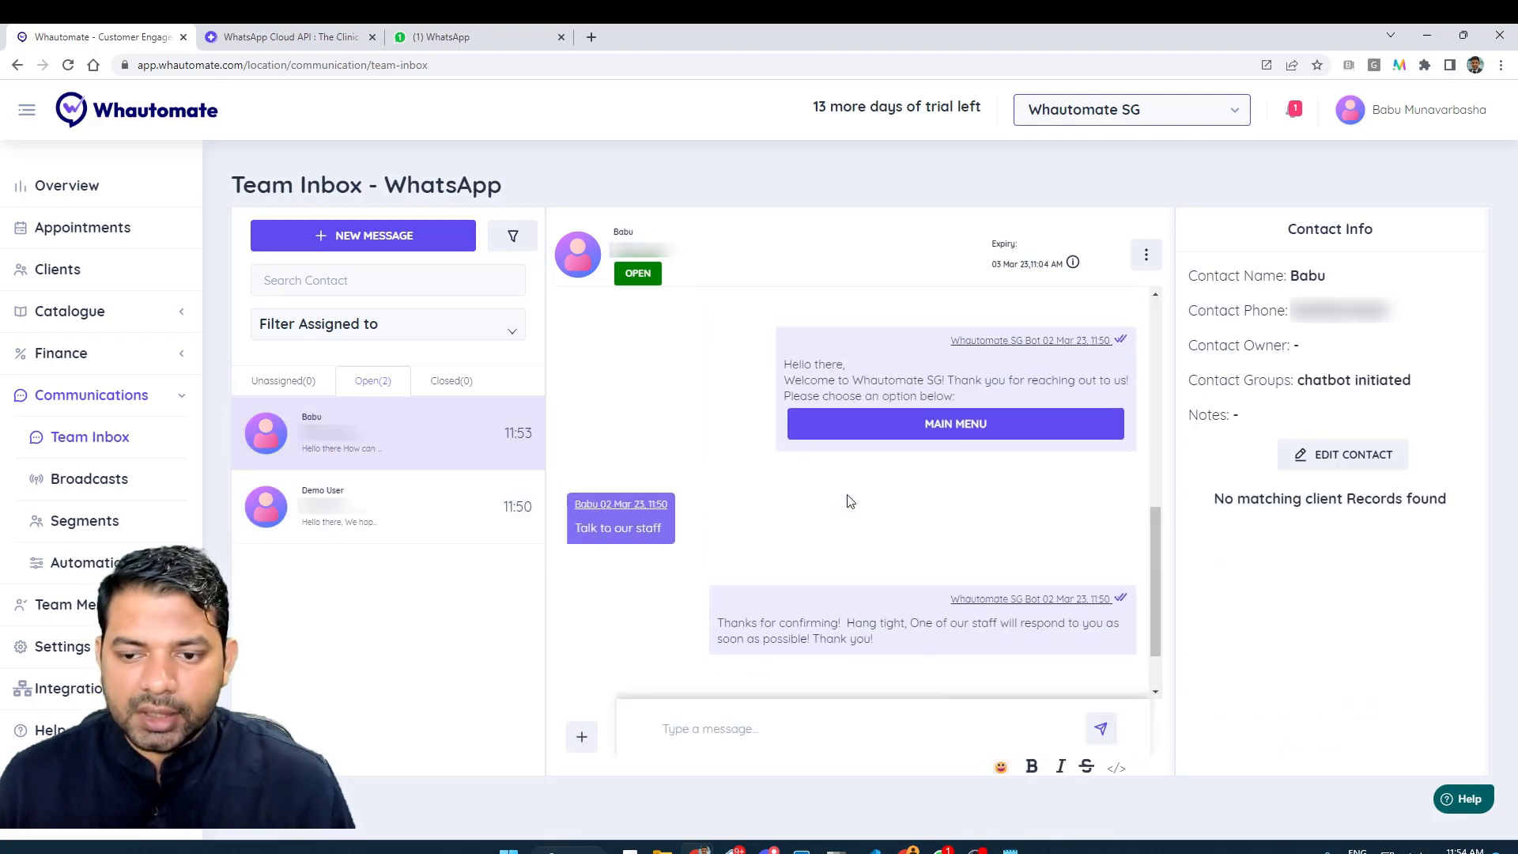
scroll(852, 499, down, 1)
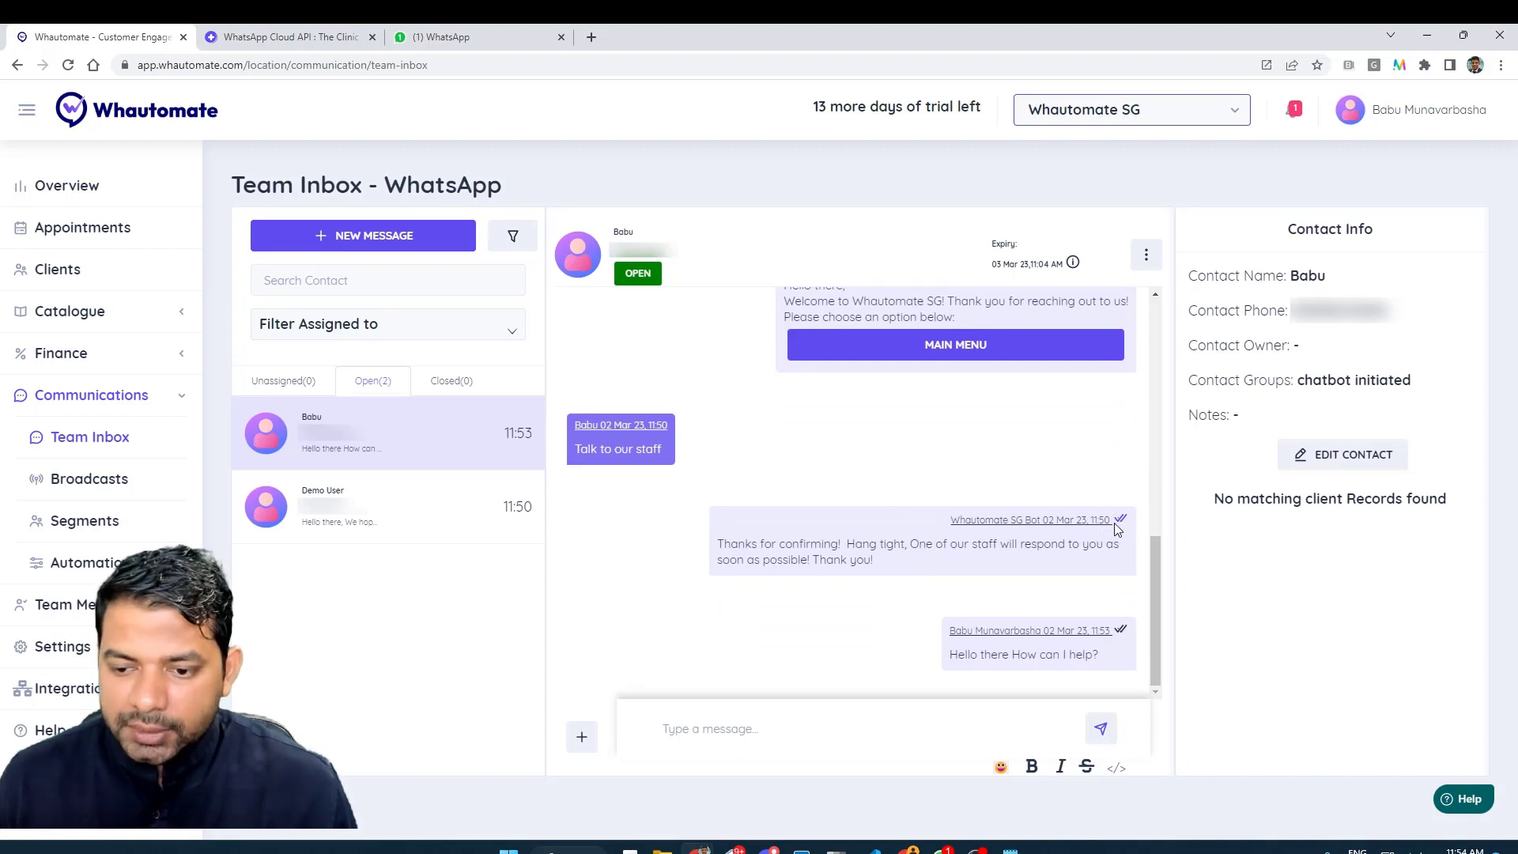
drag(951, 525, 1036, 525)
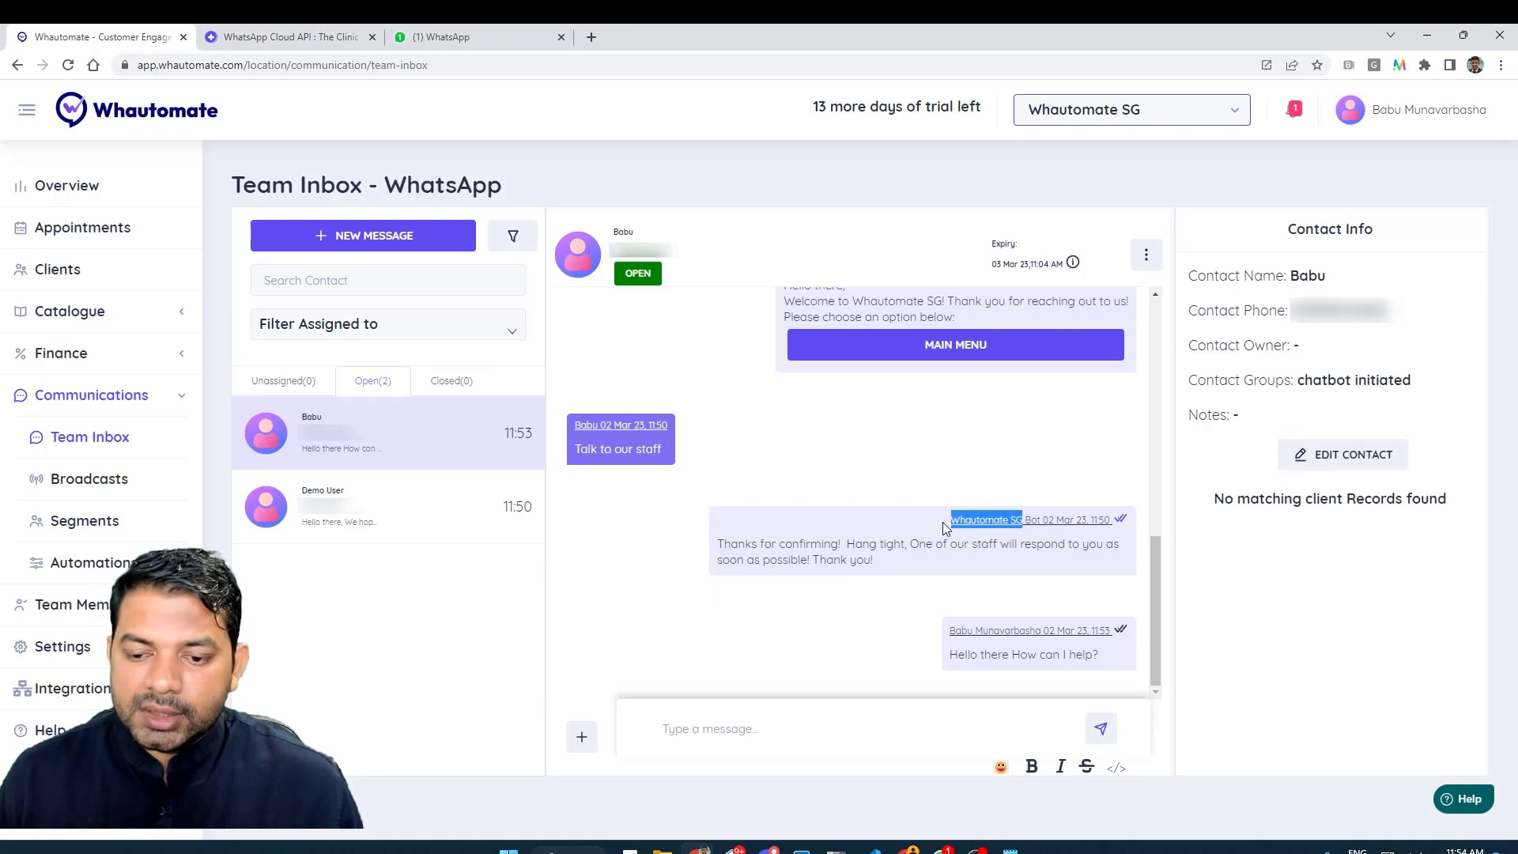
drag(941, 522, 1105, 523)
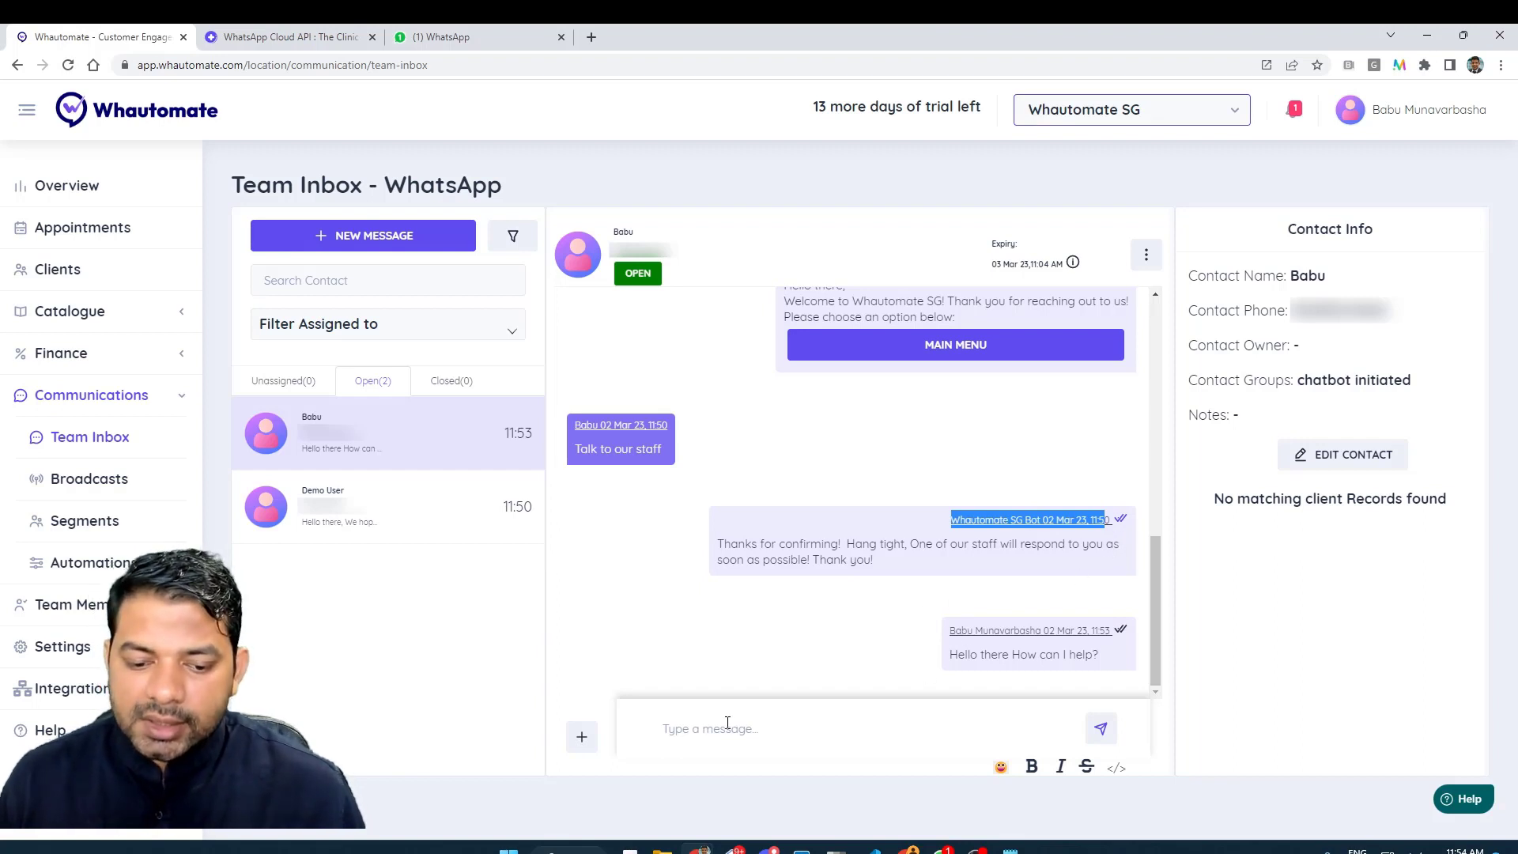
drag(949, 630, 1045, 629)
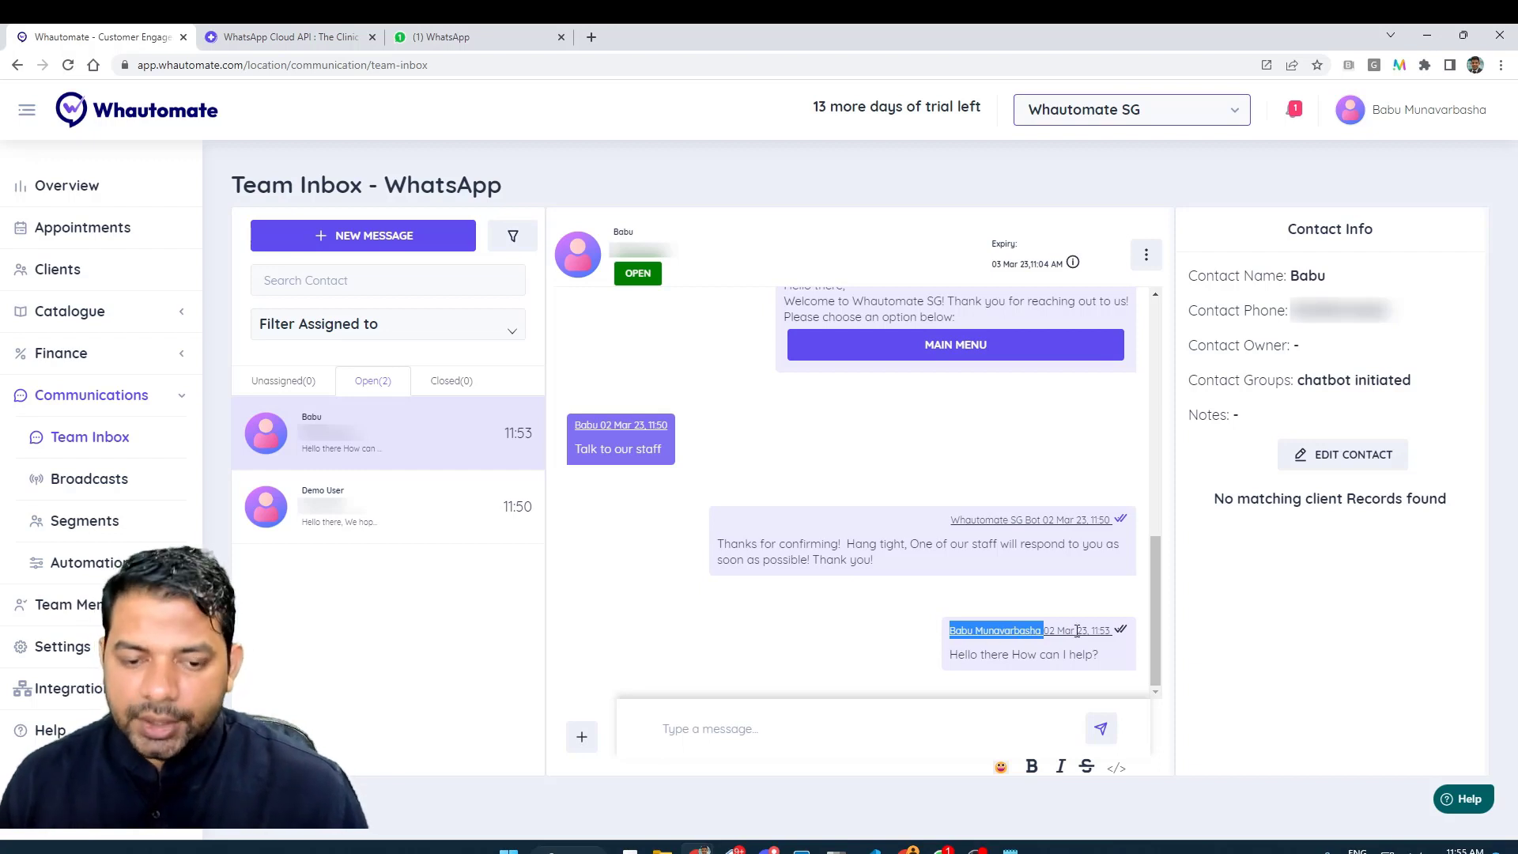
click(1129, 628)
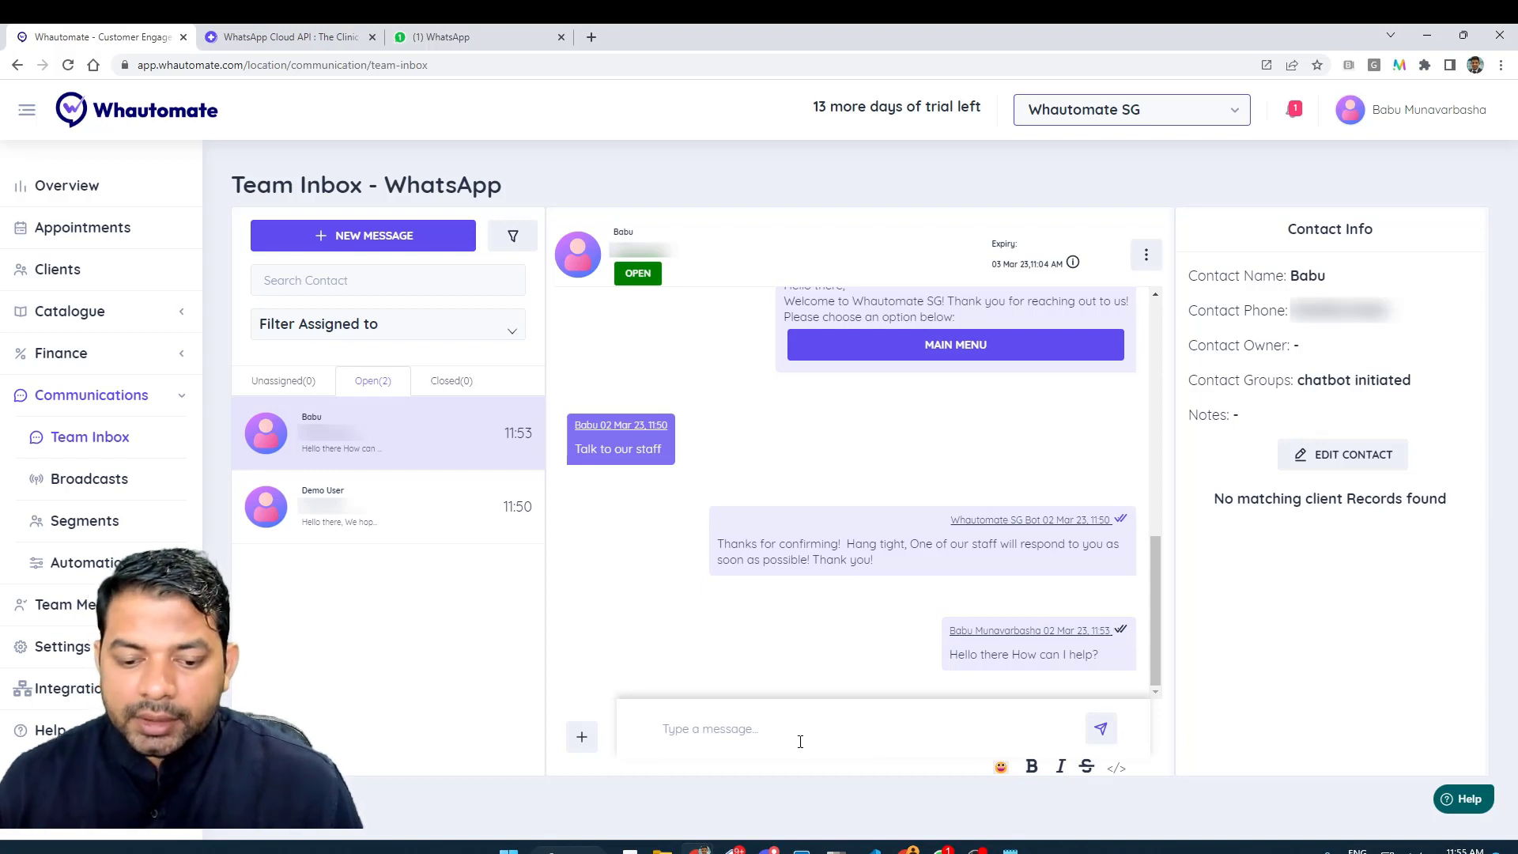
click(745, 718)
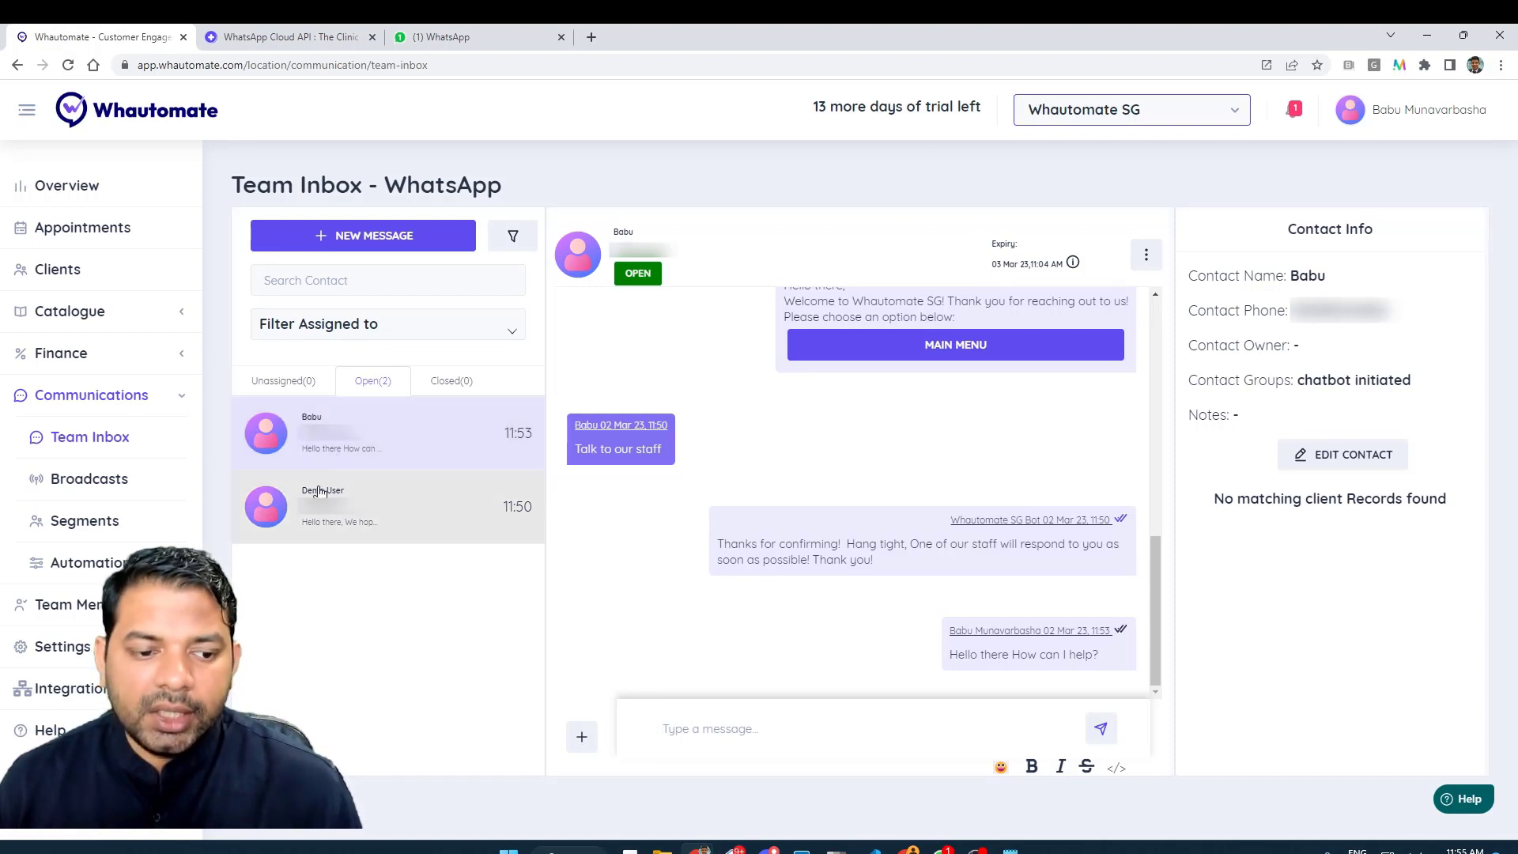
click(336, 506)
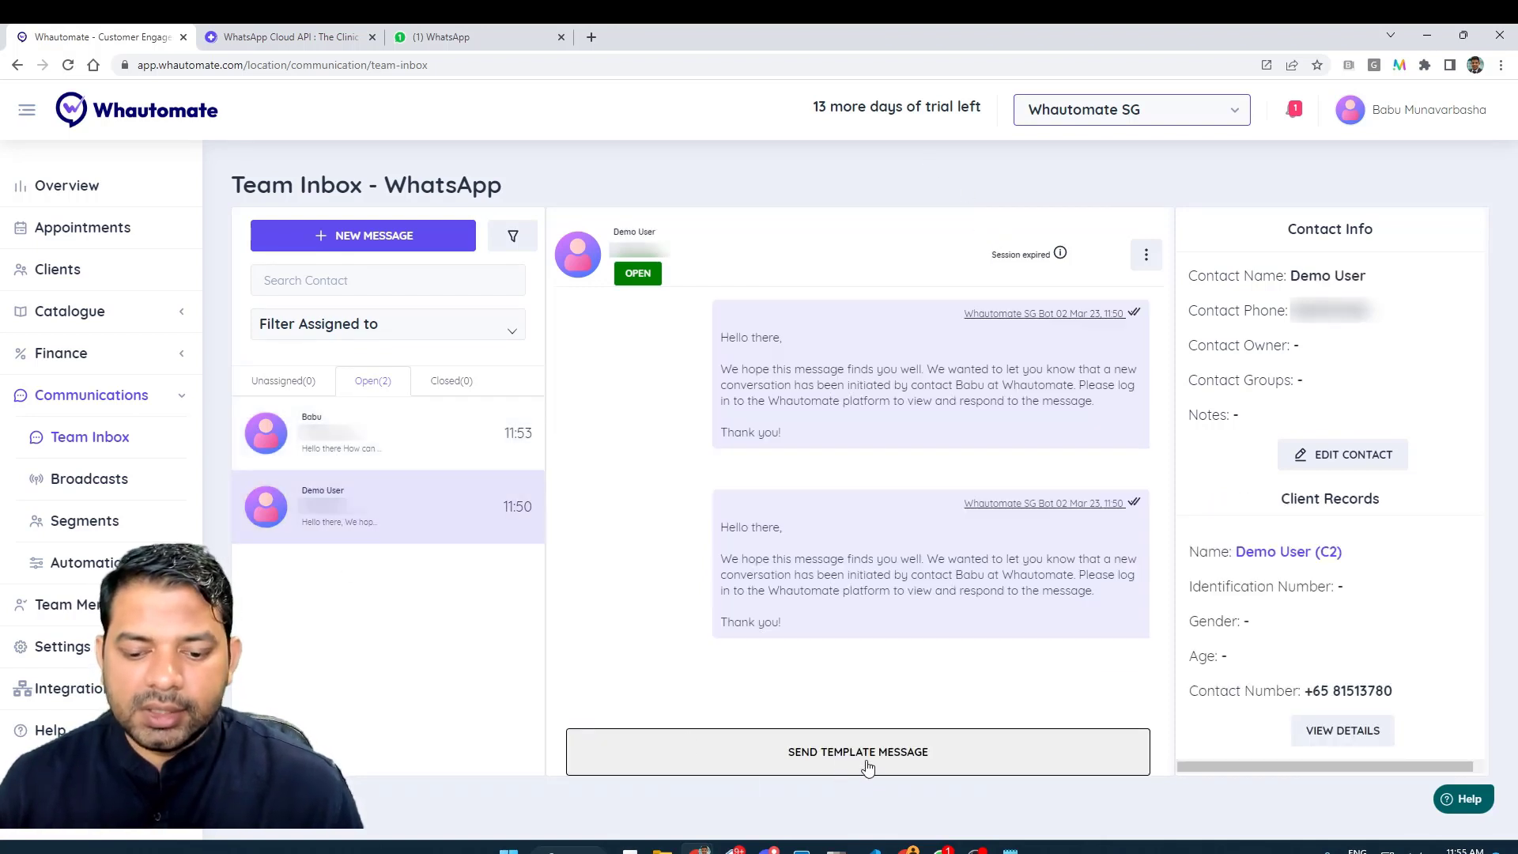
click(869, 757)
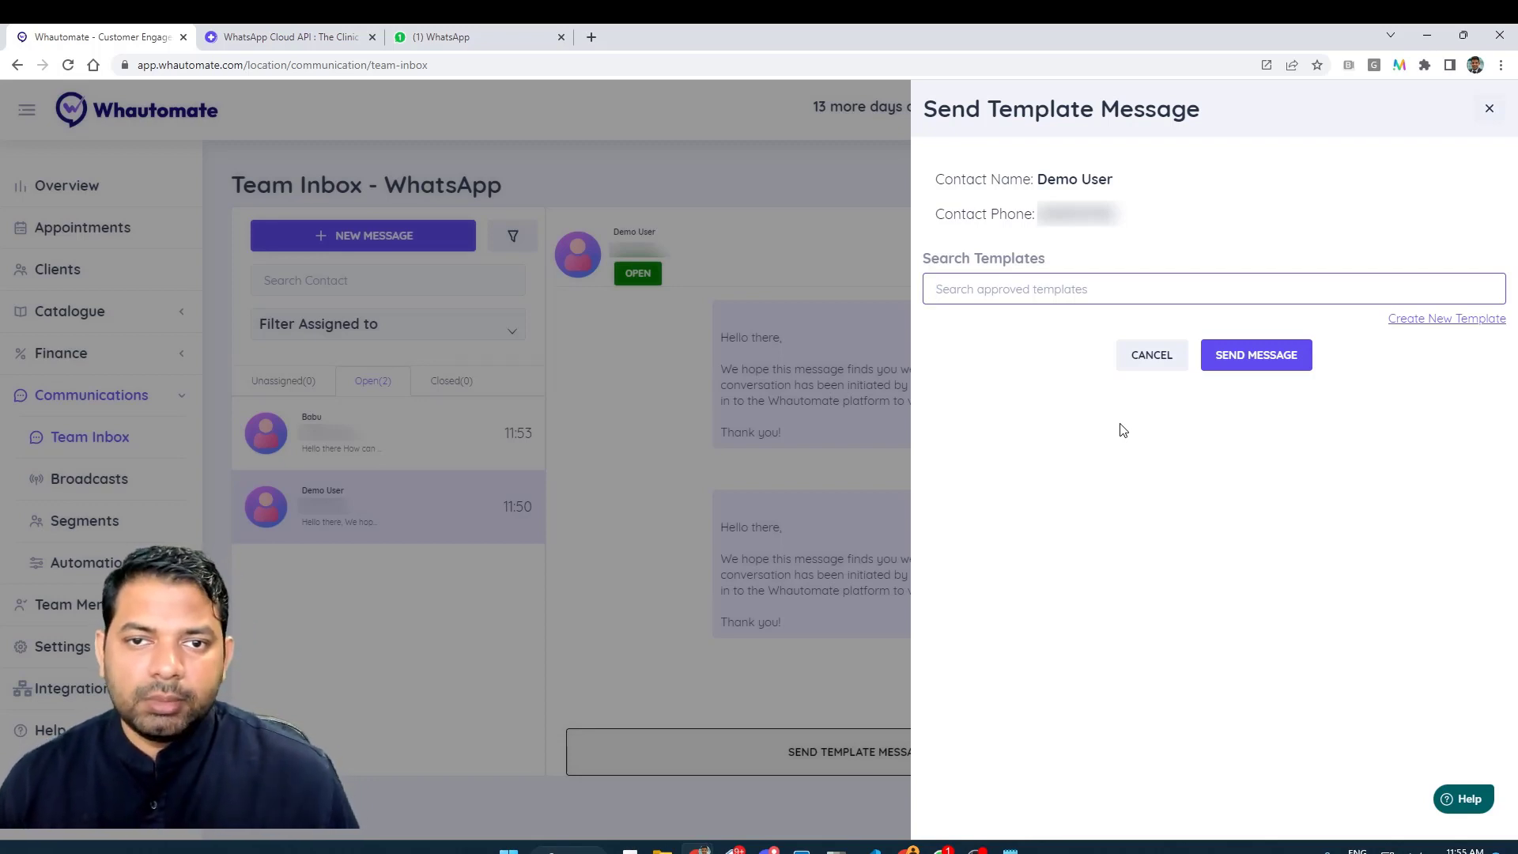
click(372, 448)
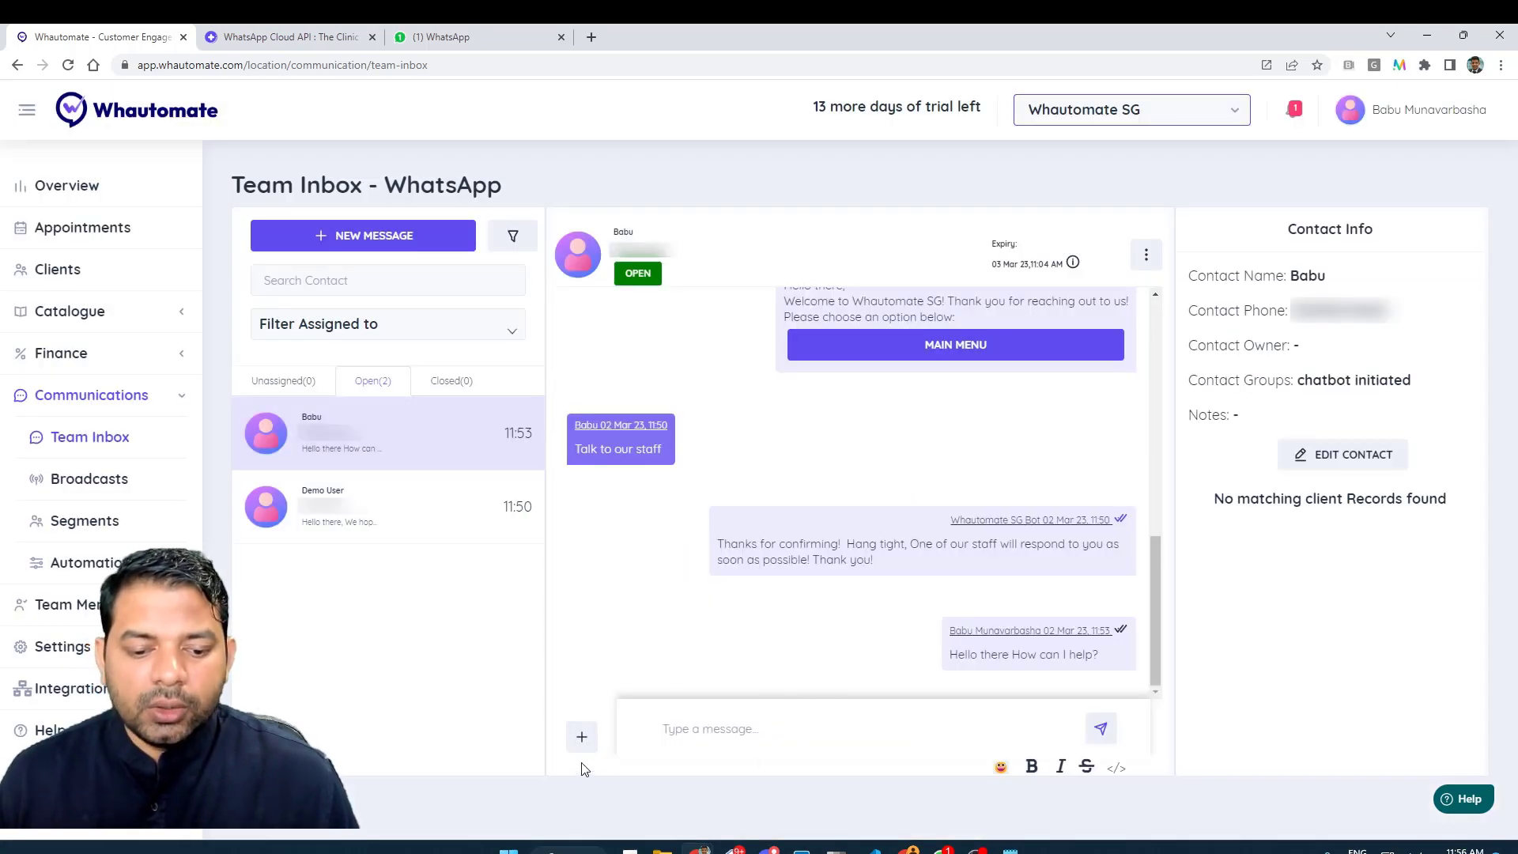
- Send a smiley emoji reply in the open customer chat, after dismissing the attachment options
click(582, 738)
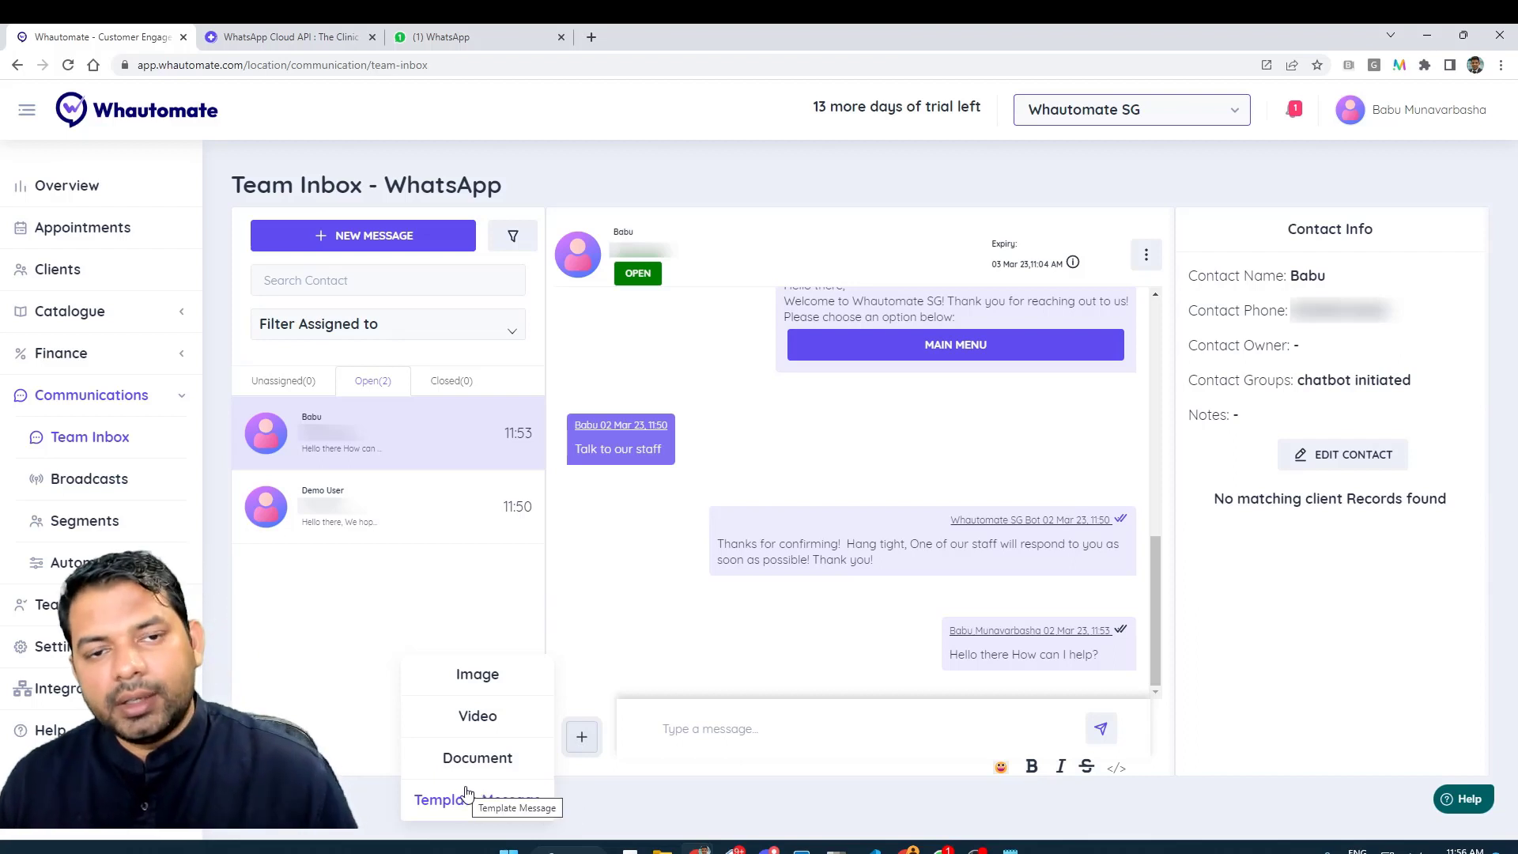
click(484, 800)
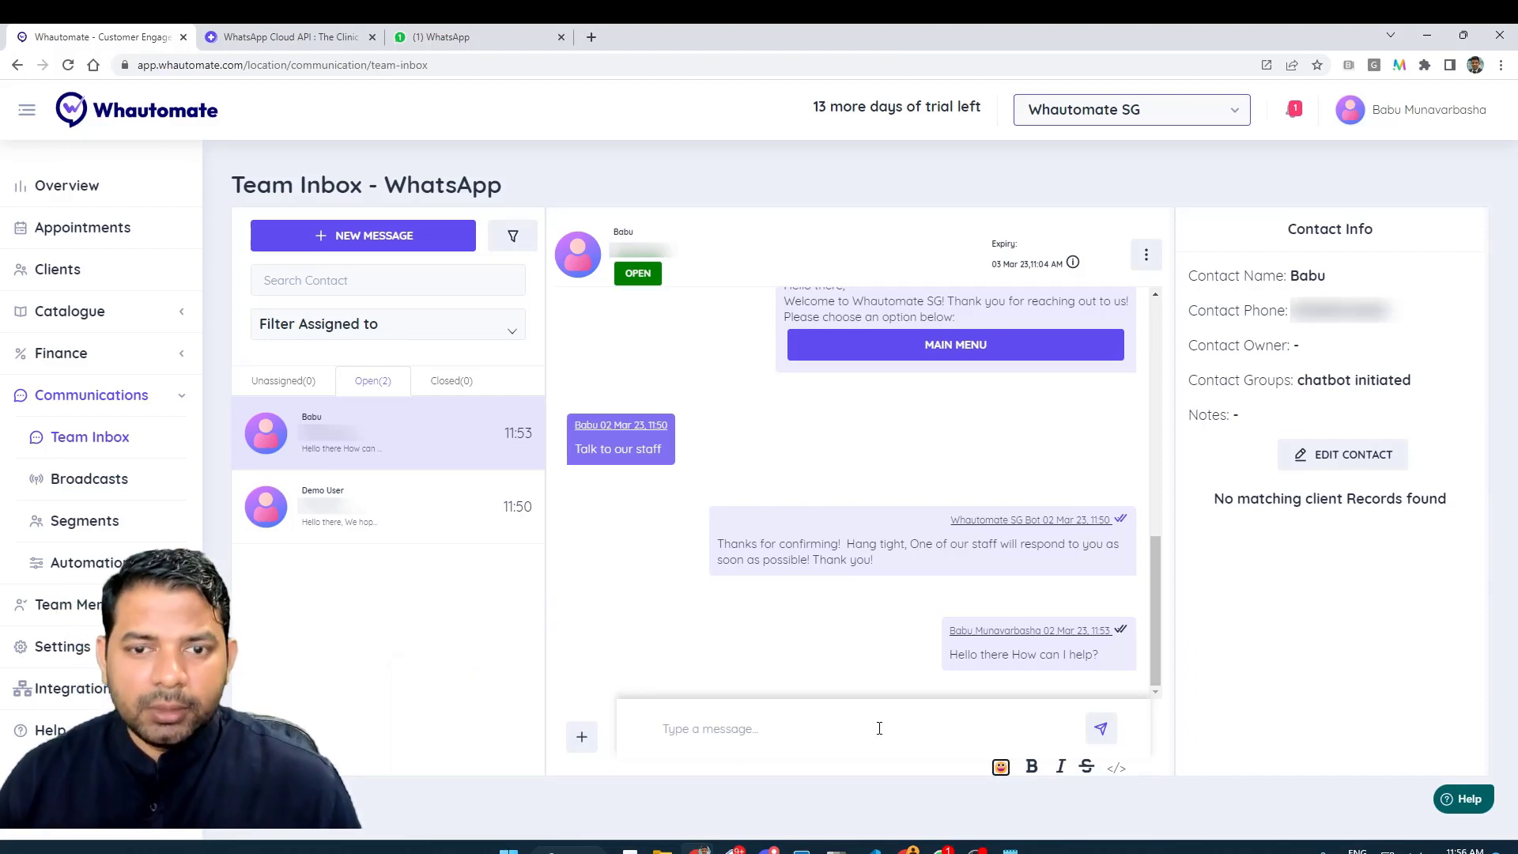
click(1000, 767)
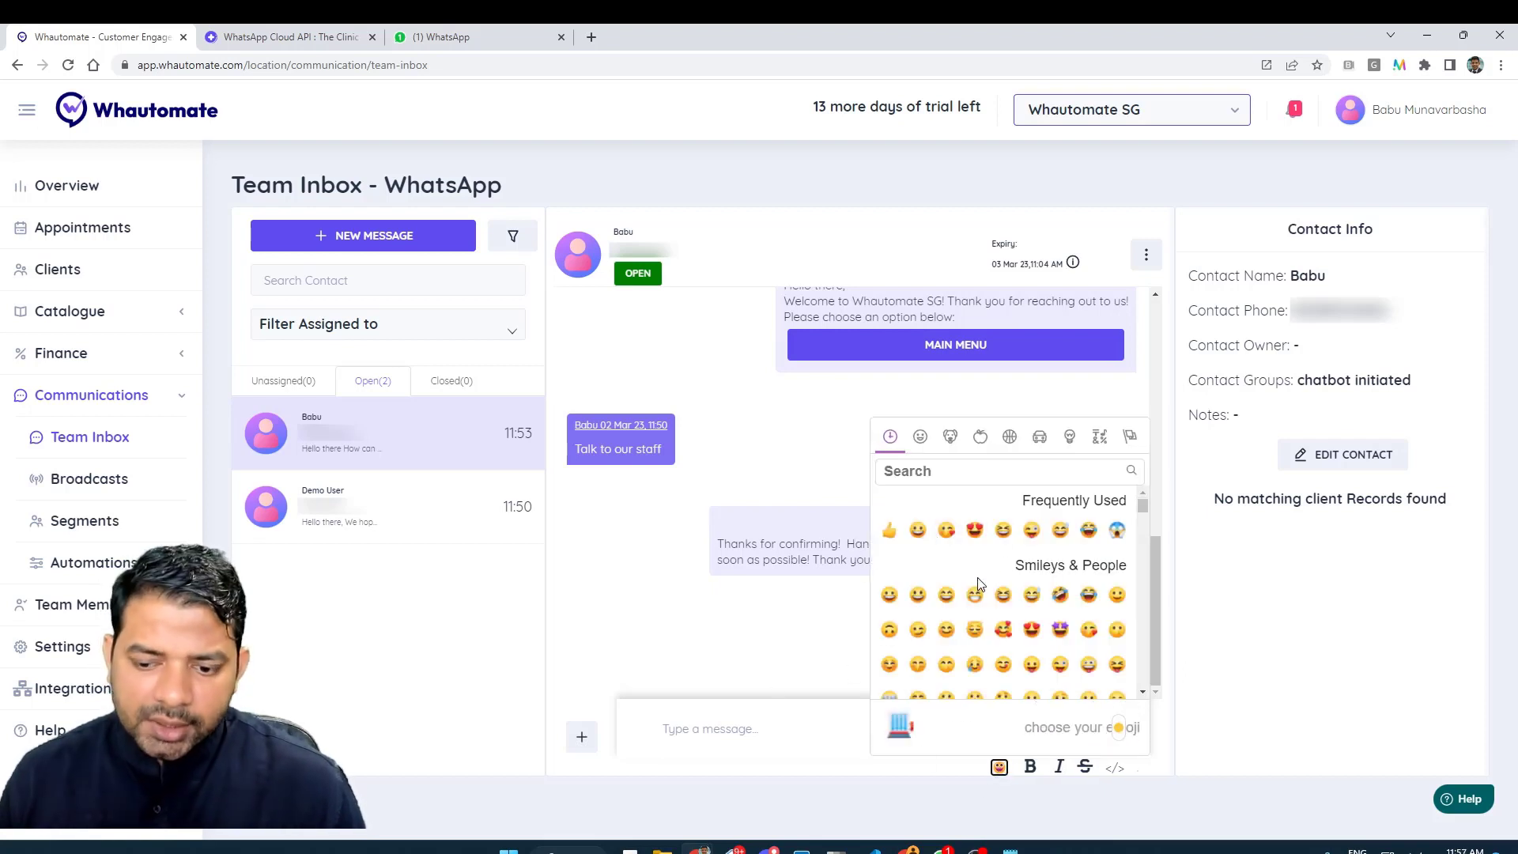
click(917, 533)
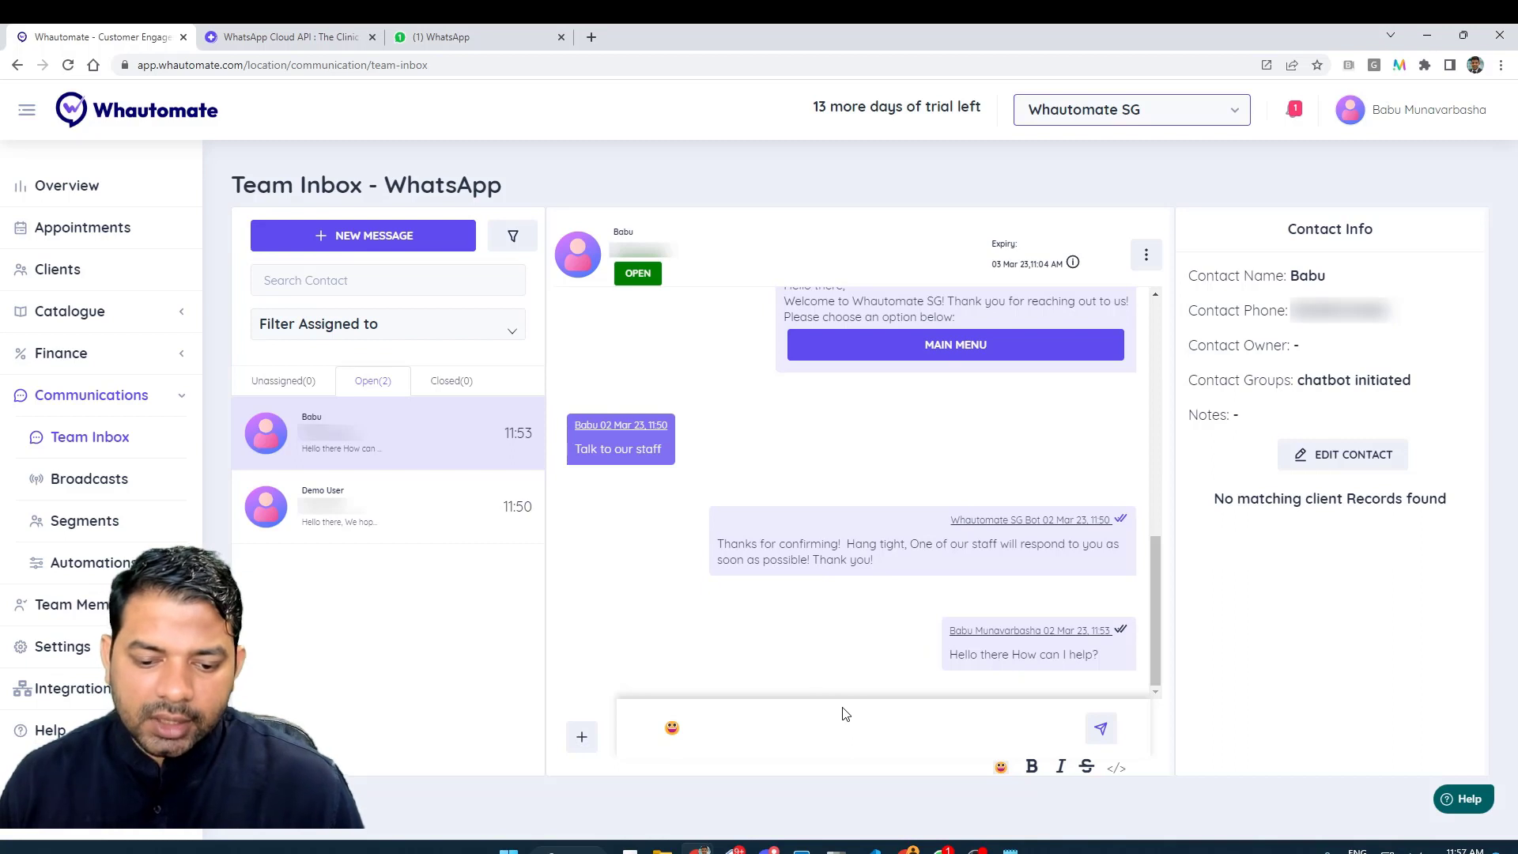
click(1115, 726)
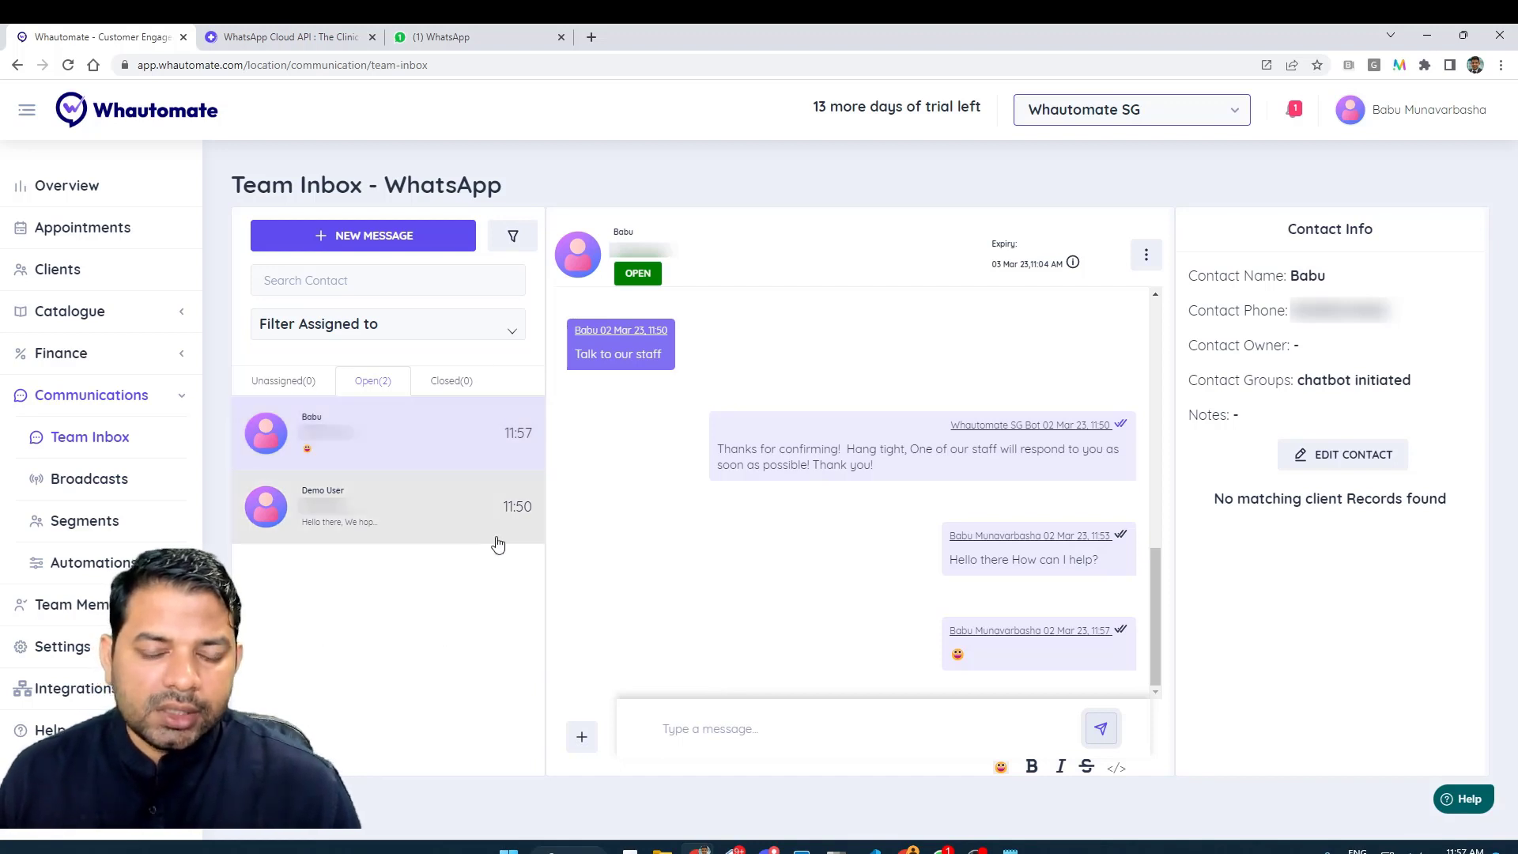
- Close the customer chat from its three-dot menu with Close Chat
click(1145, 255)
click(1130, 303)
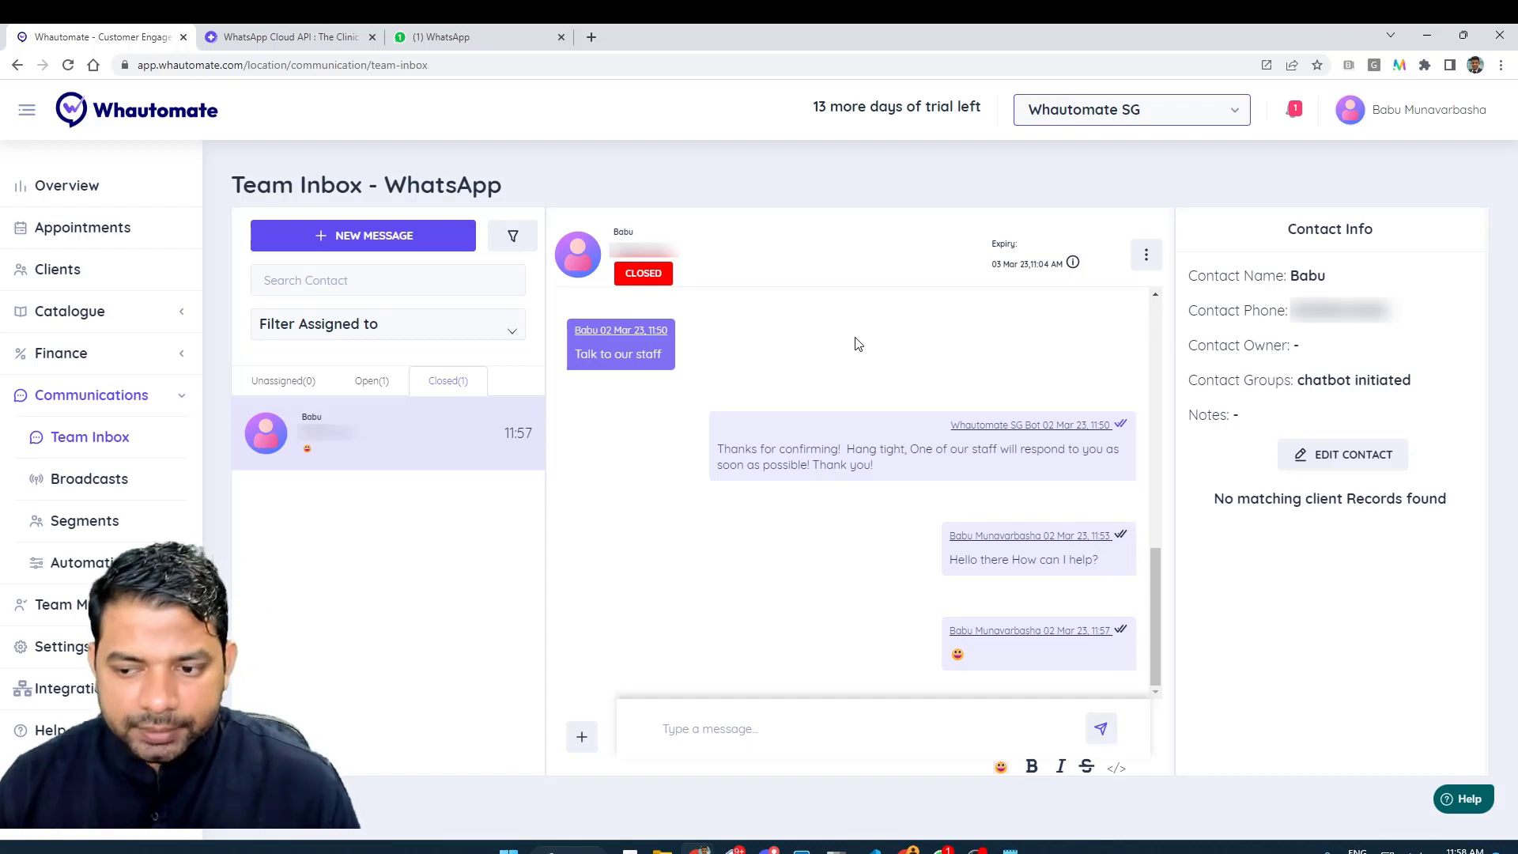
- Select the Demo User chat under Open and choose Edit Contact in Contact Info
click(372, 380)
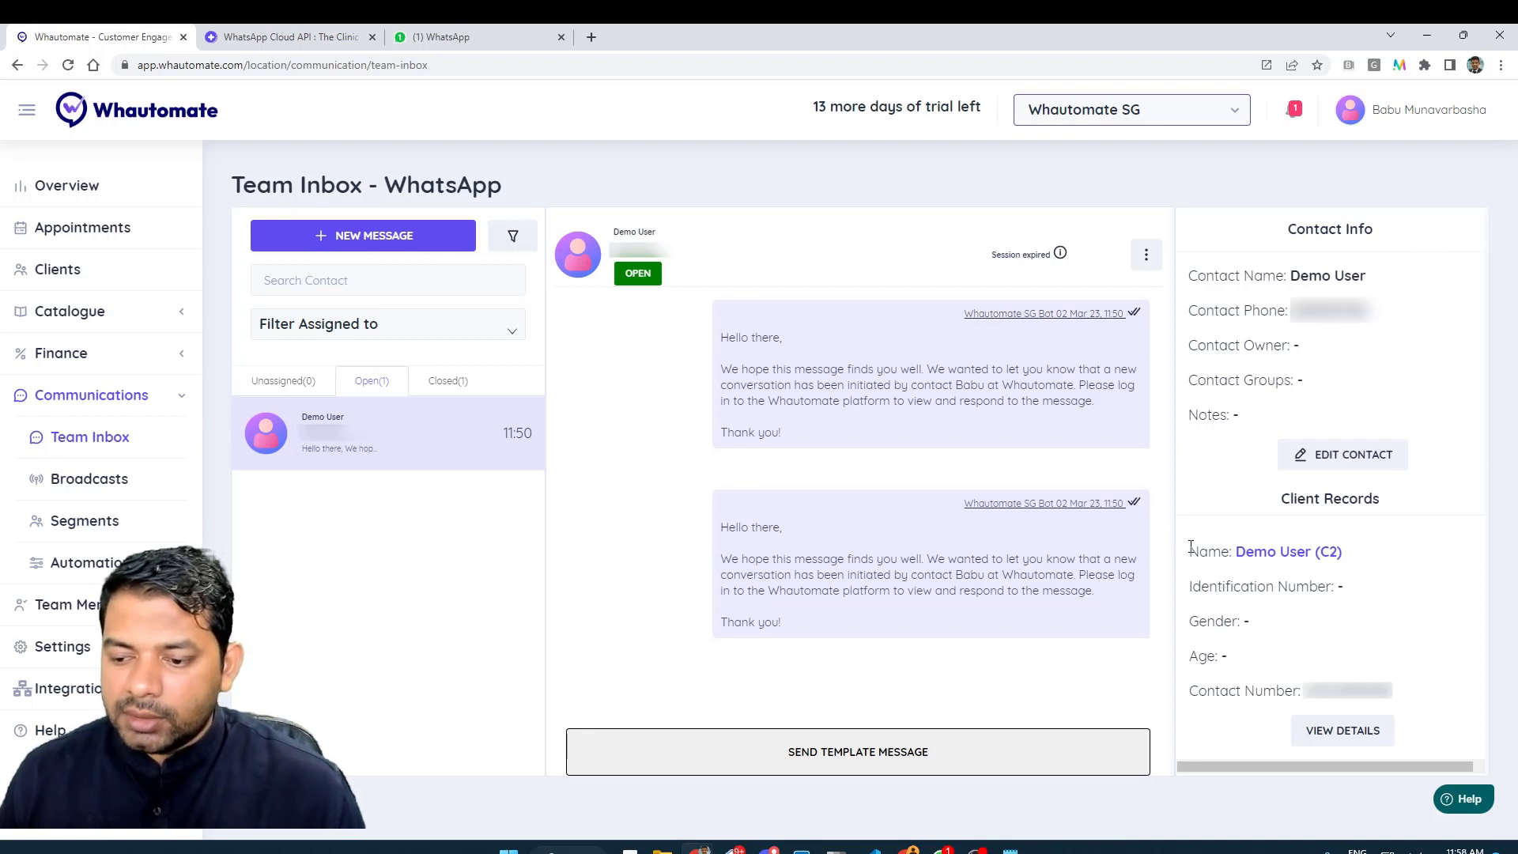
drag(1191, 546, 1441, 697)
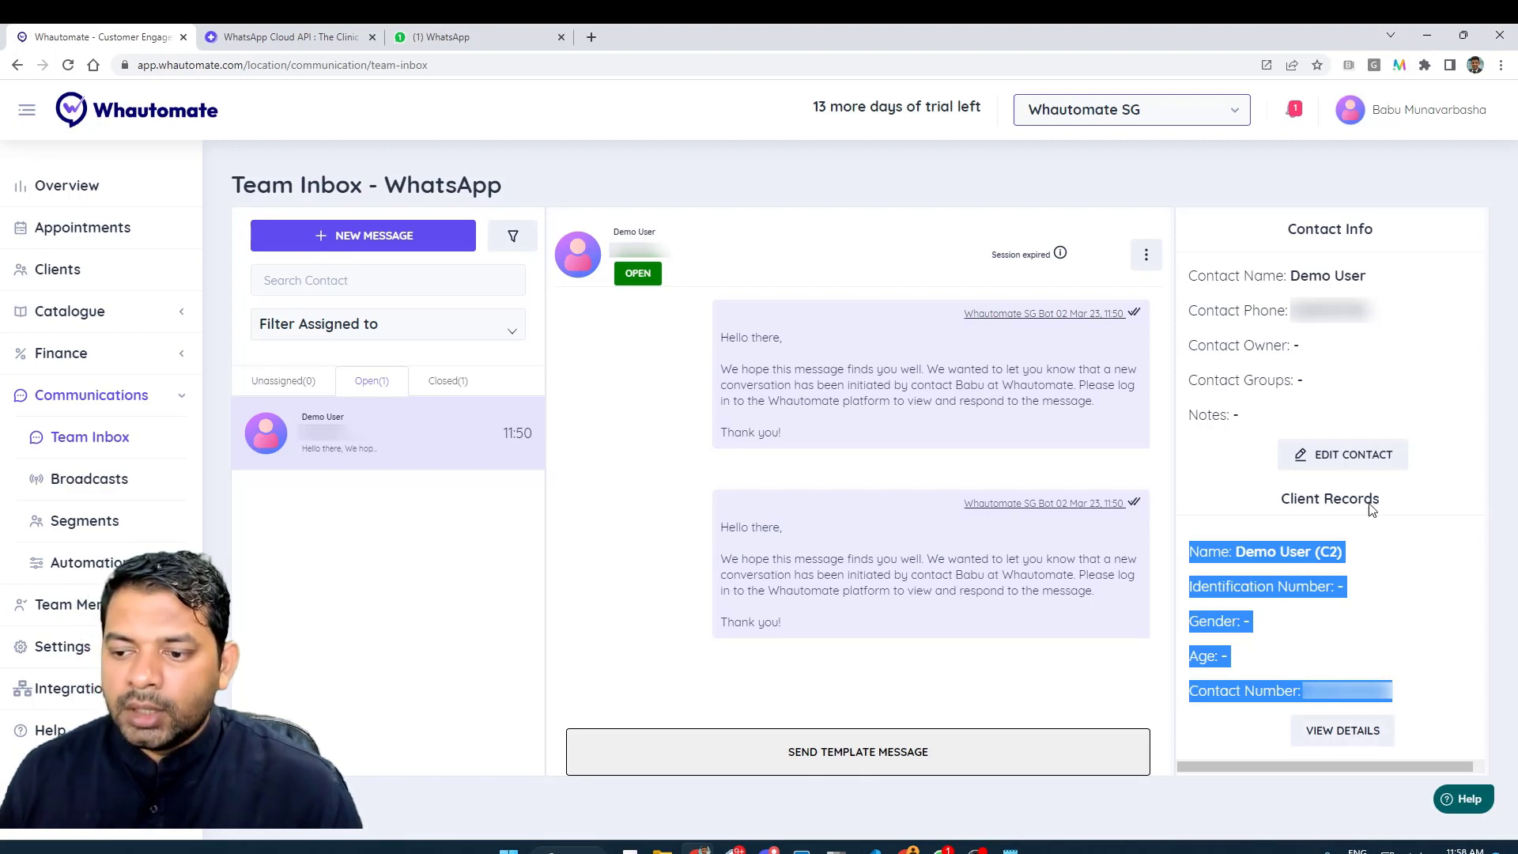
click(1353, 459)
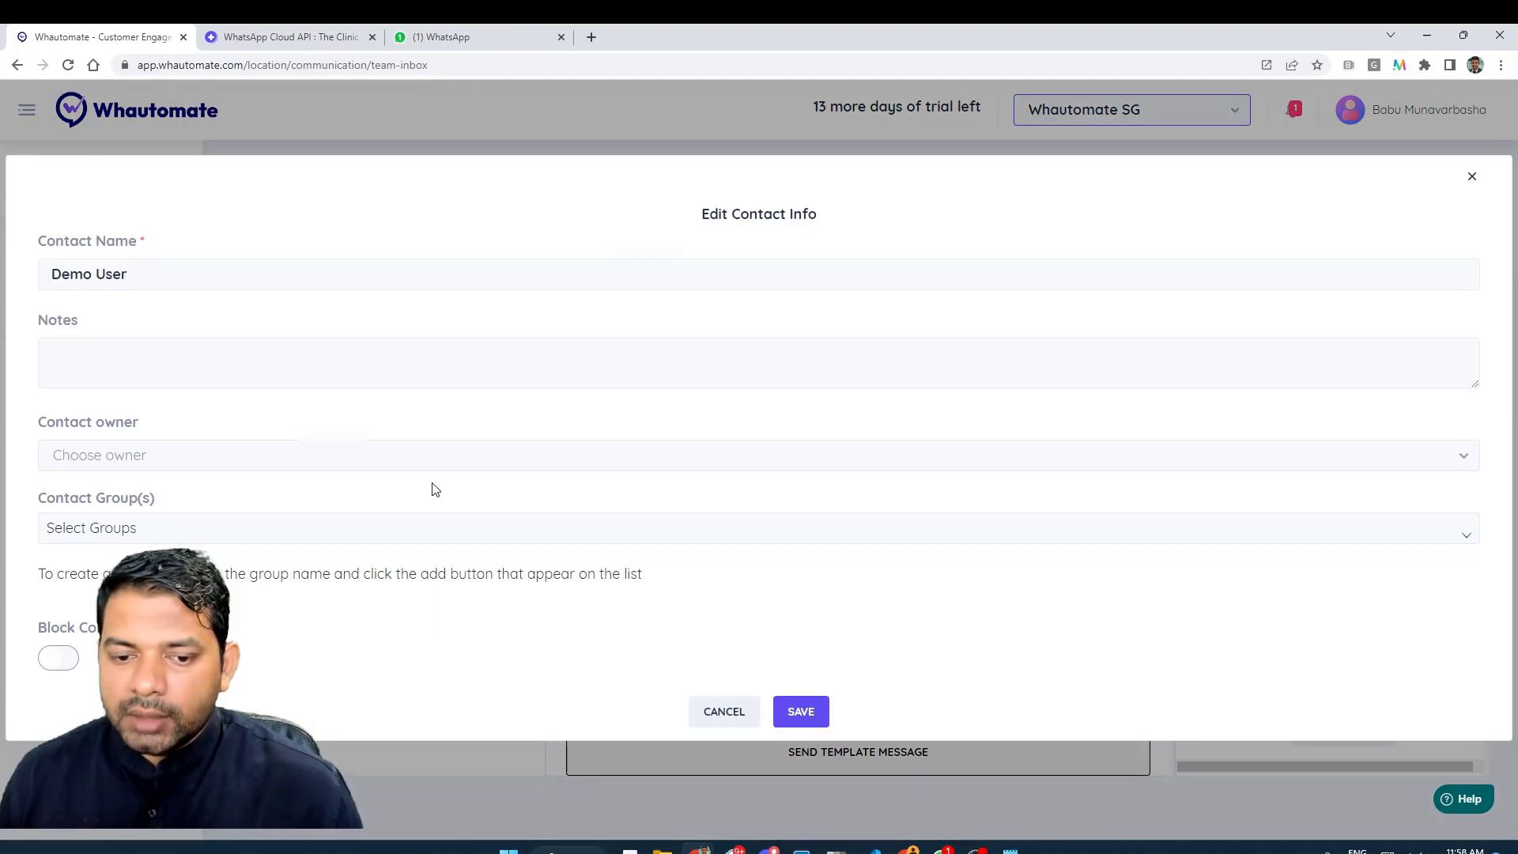
- Save the note 'This is VIP Customer' on Demo User, leaving the contact owner unset
click(93, 371)
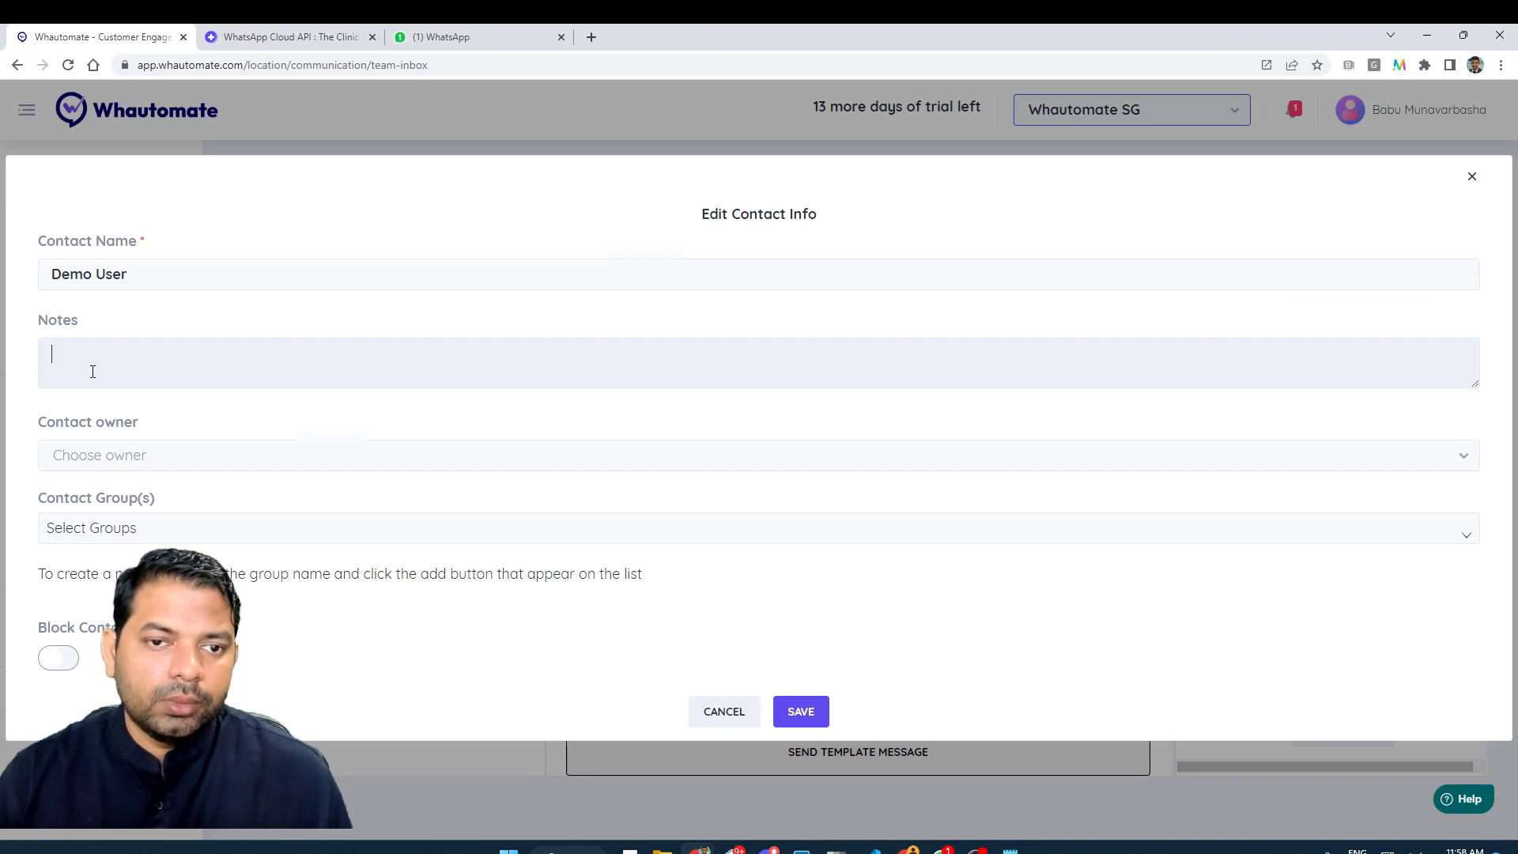
text(This )
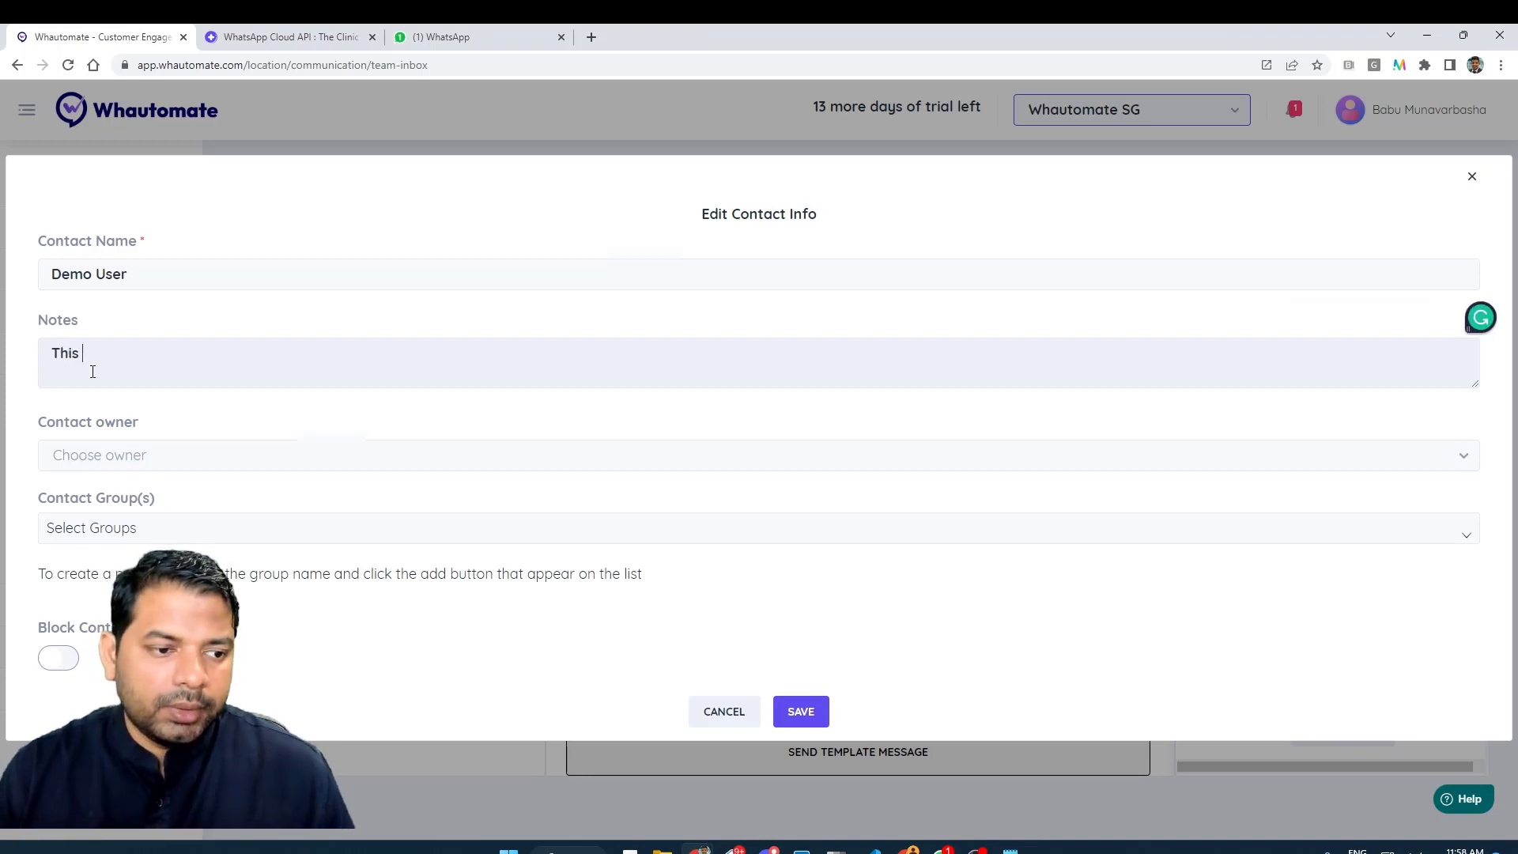
text(is ViP)
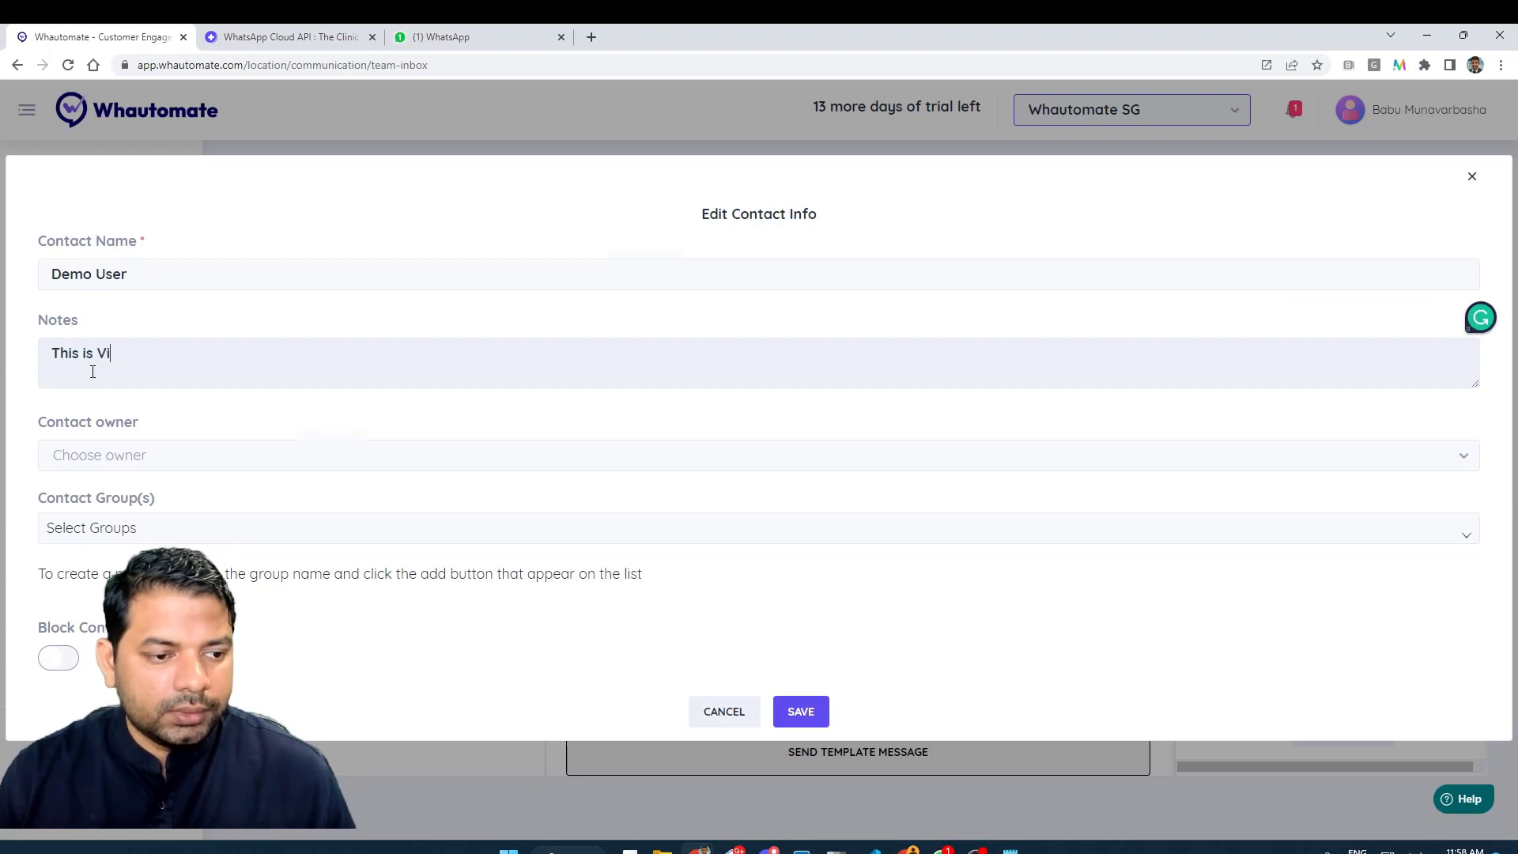
key(BackSpace)
key(BackSpace)
text(IP Customer)
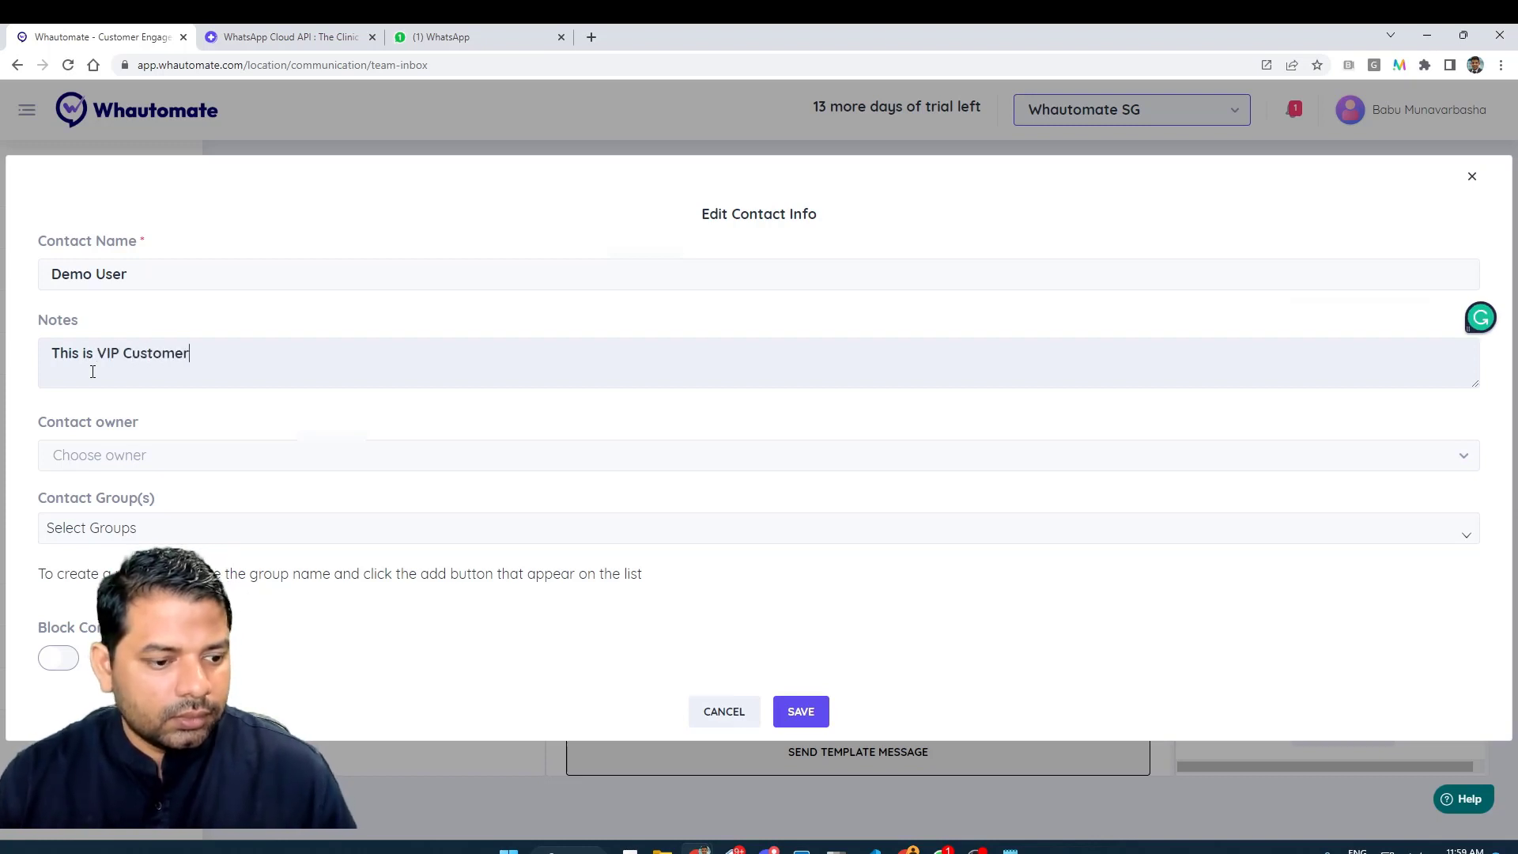
click(134, 468)
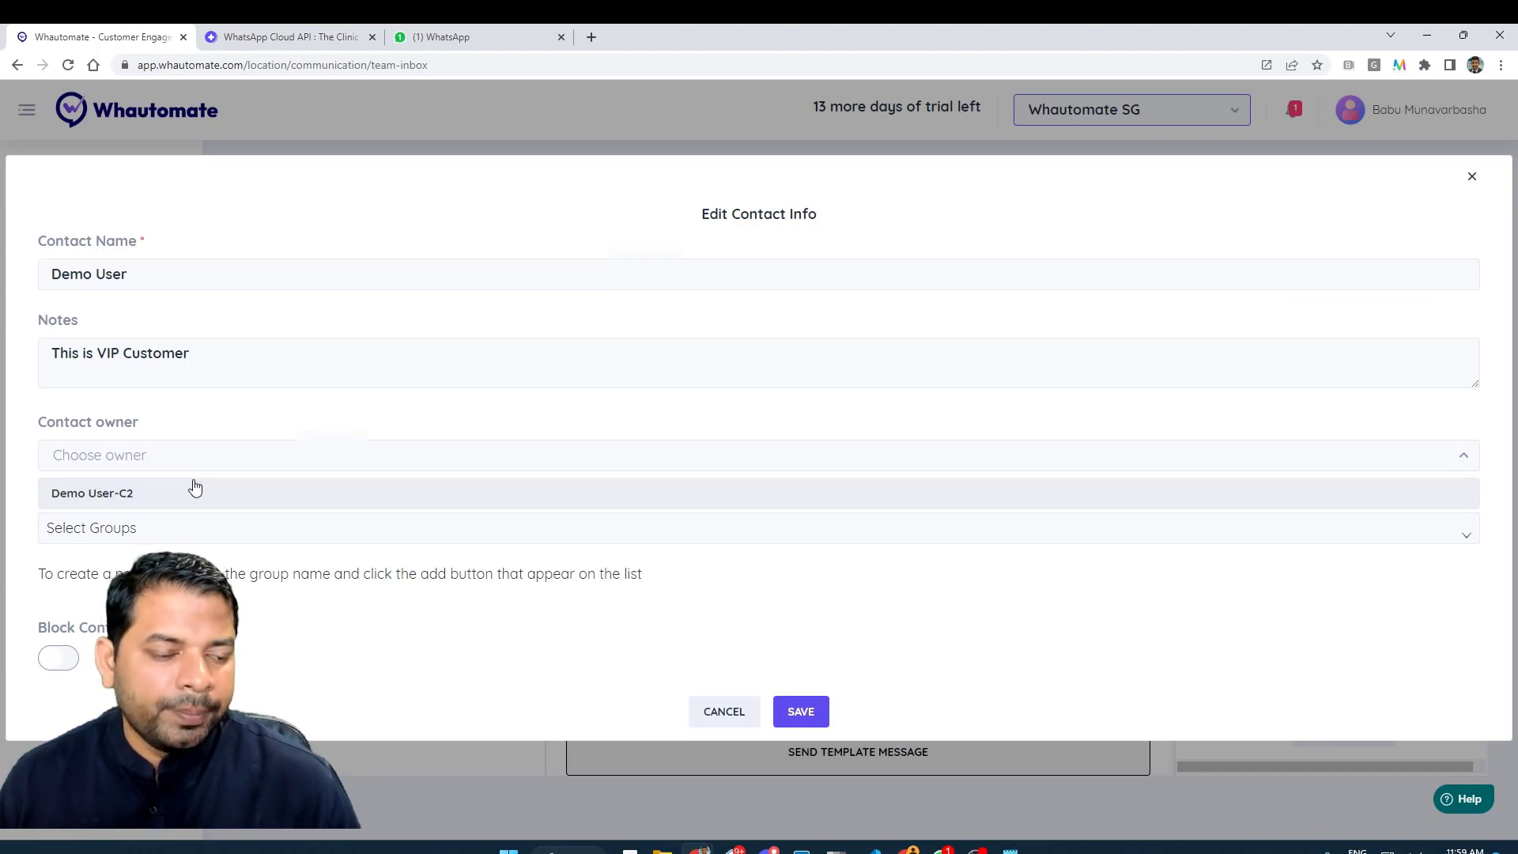
click(245, 444)
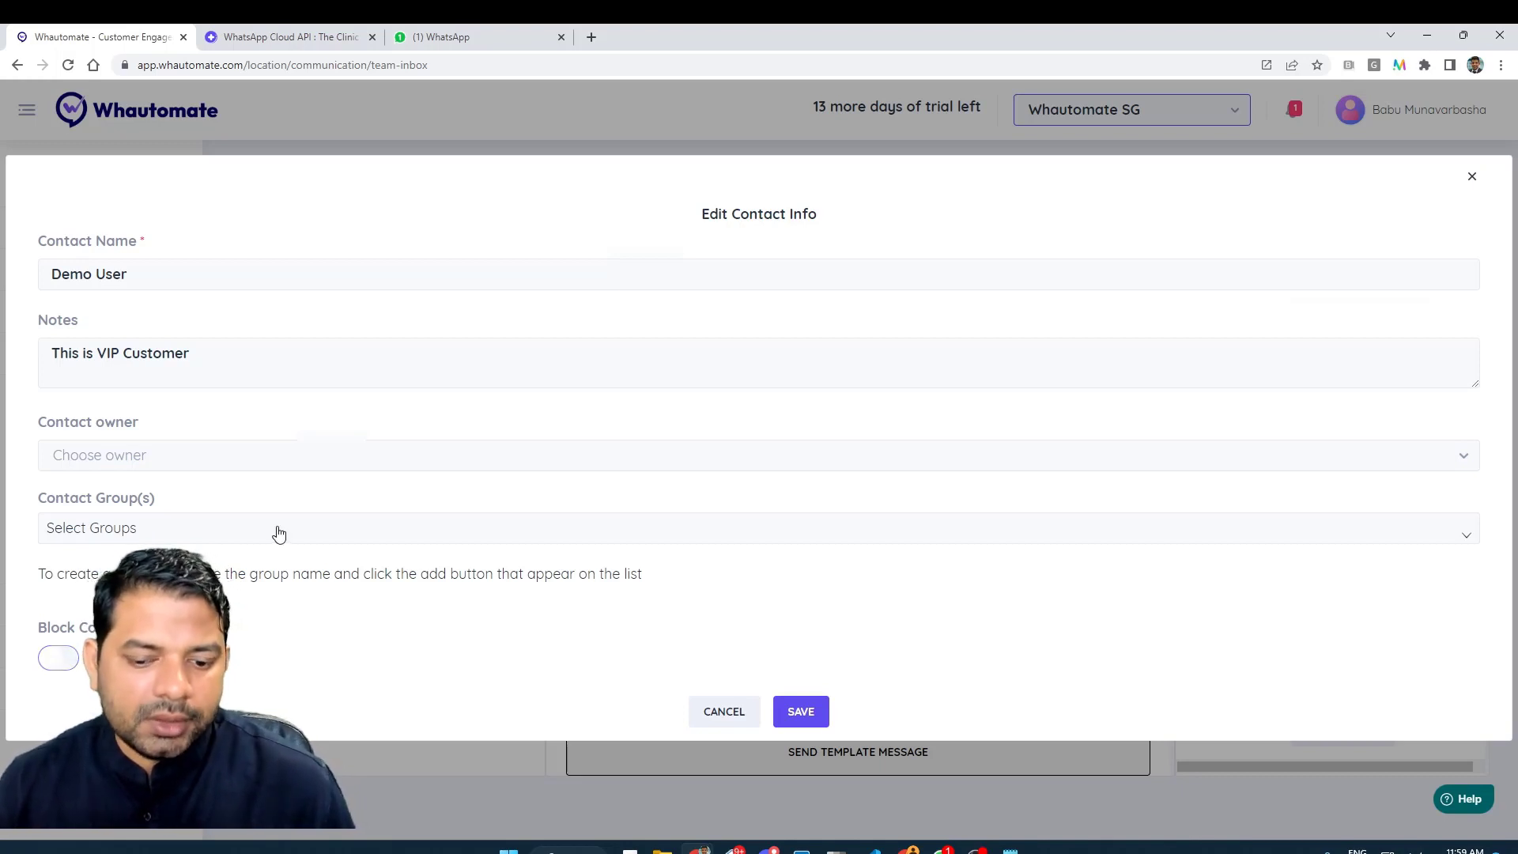
click(810, 713)
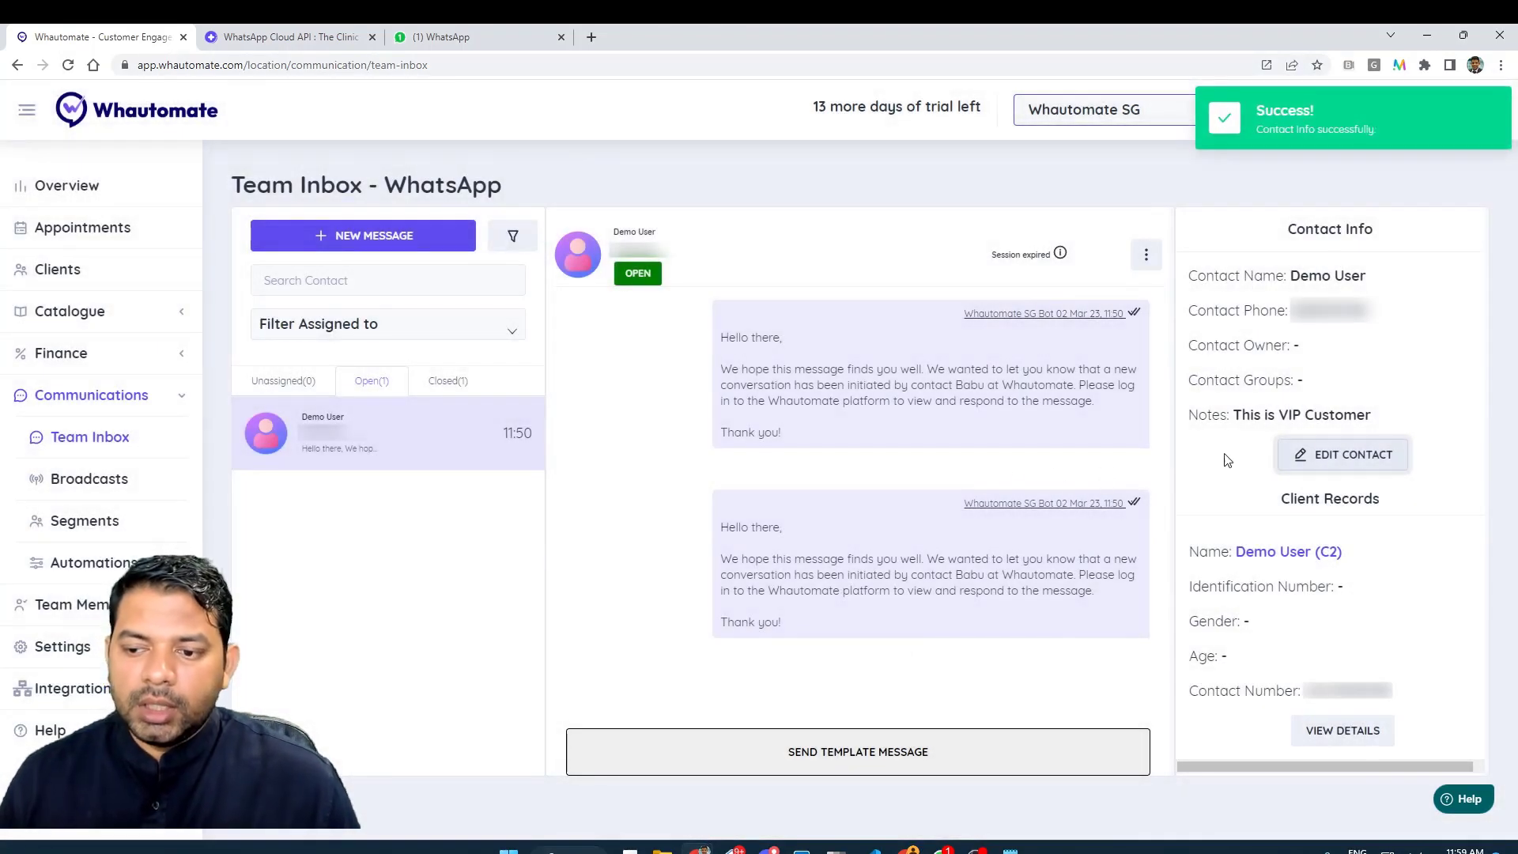
- Open the closed customer conversation from the Closed tab, showing no matching client records
drag(1233, 414, 1188, 414)
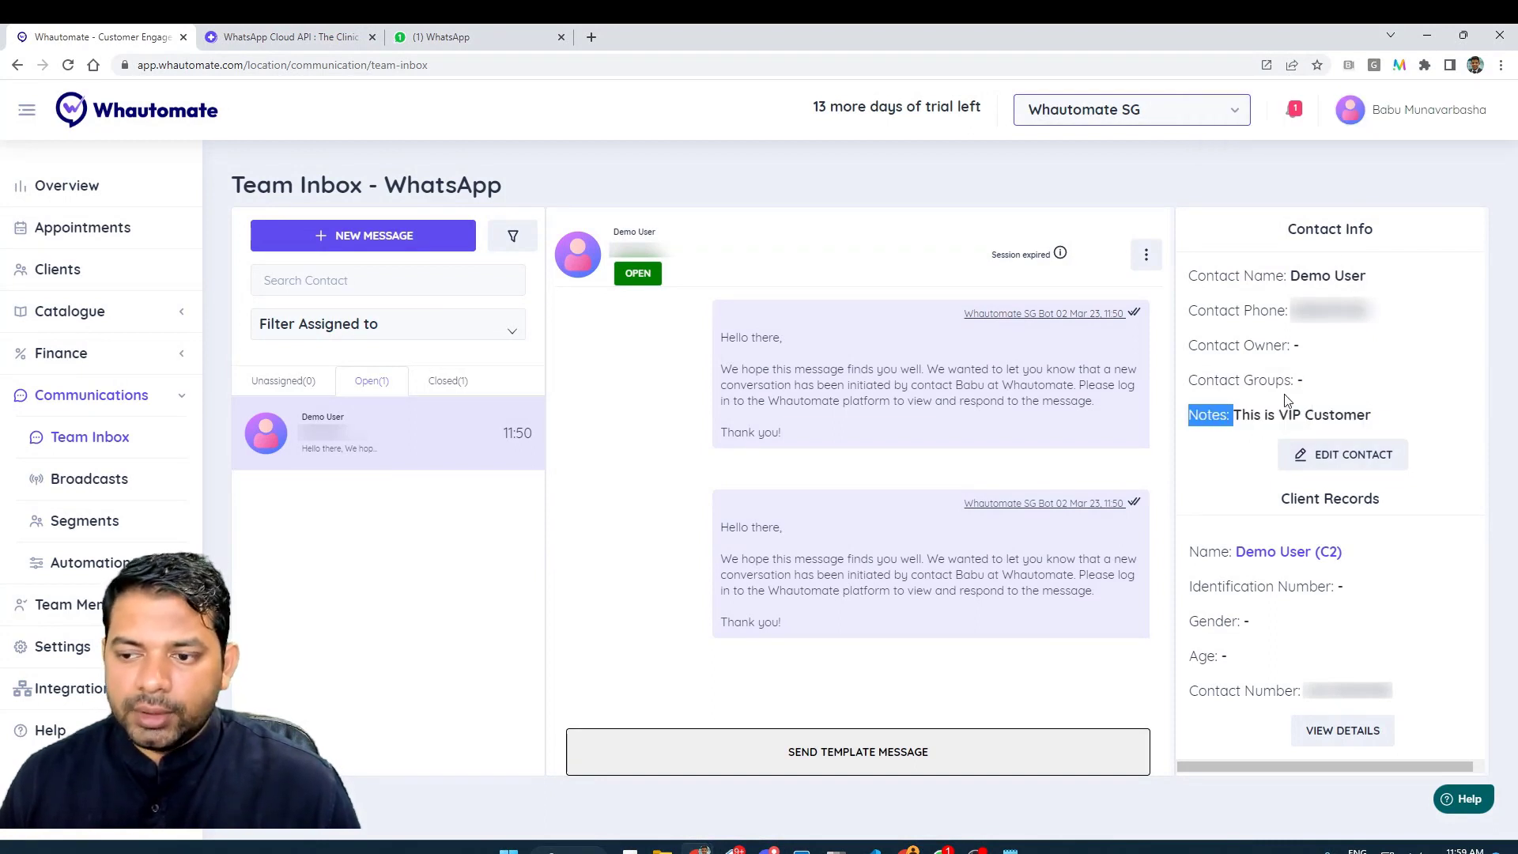
click(445, 391)
click(417, 442)
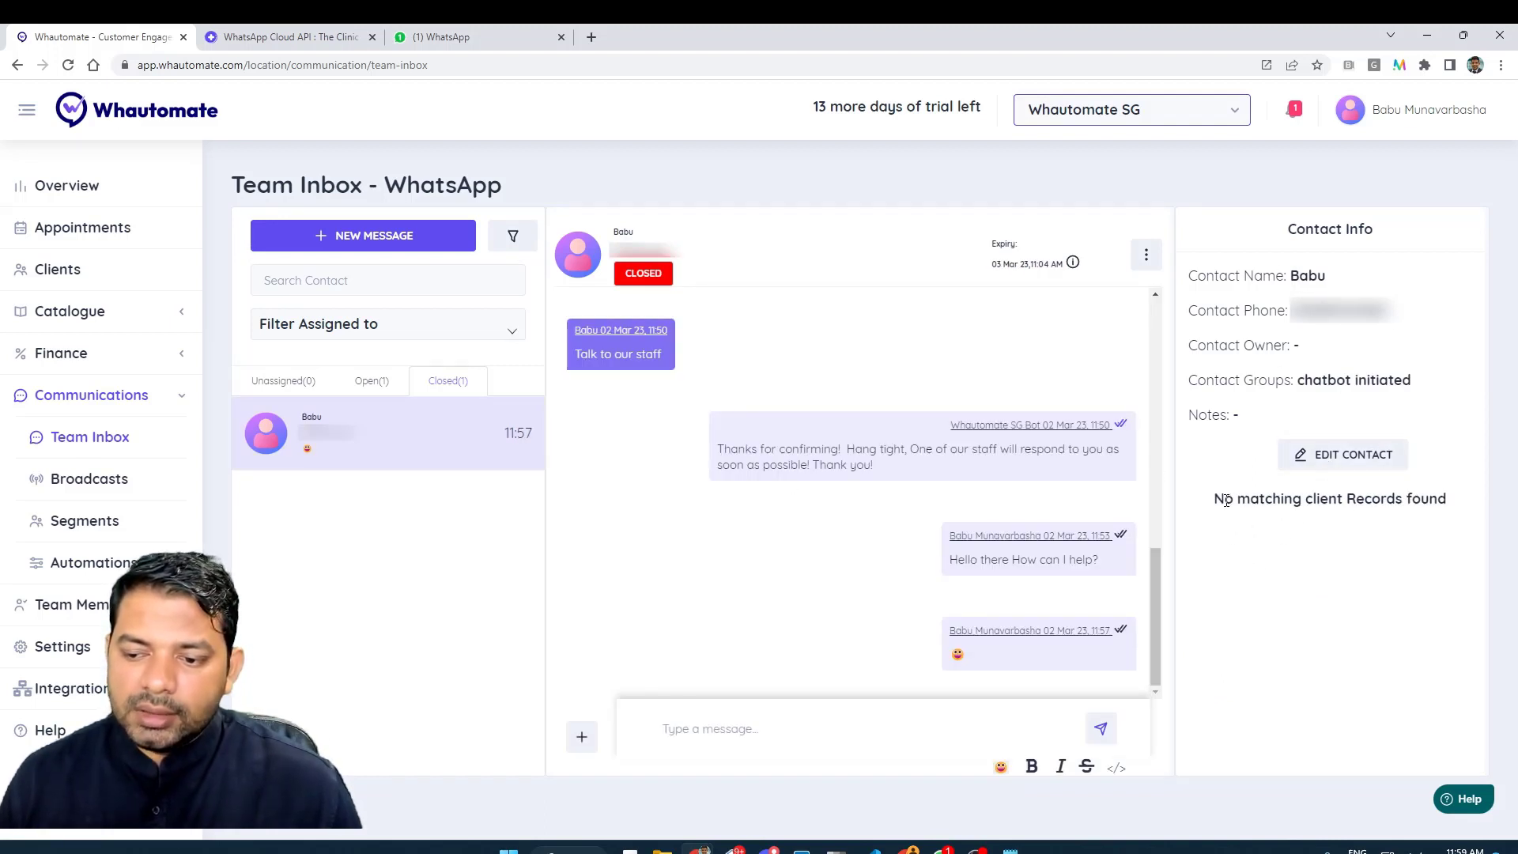
drag(1224, 499, 1437, 508)
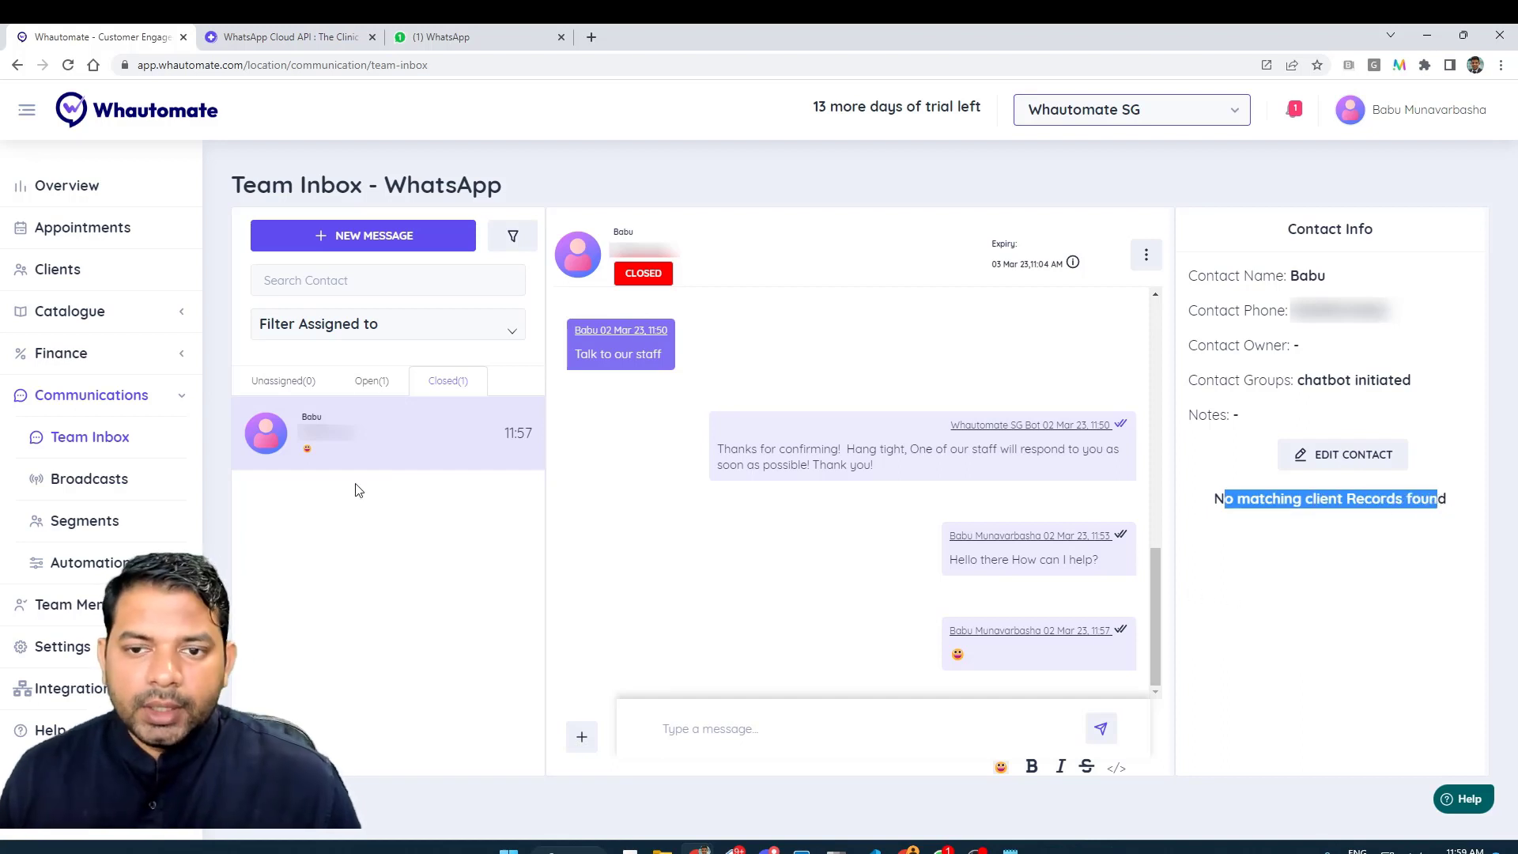
- Start a New Message and try searching existing clients in the recipient field
click(378, 235)
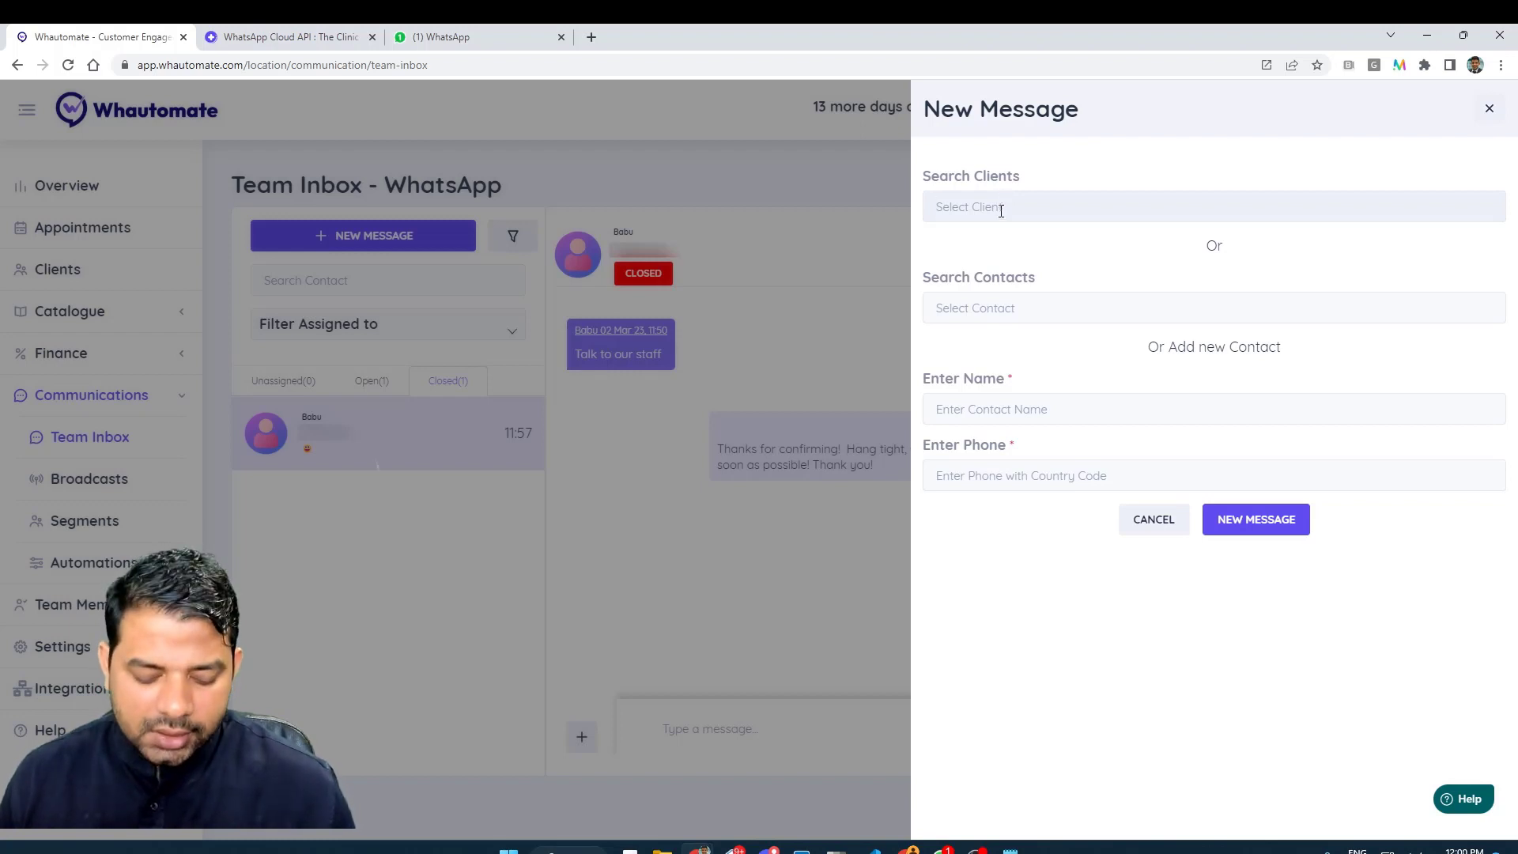
text(de)
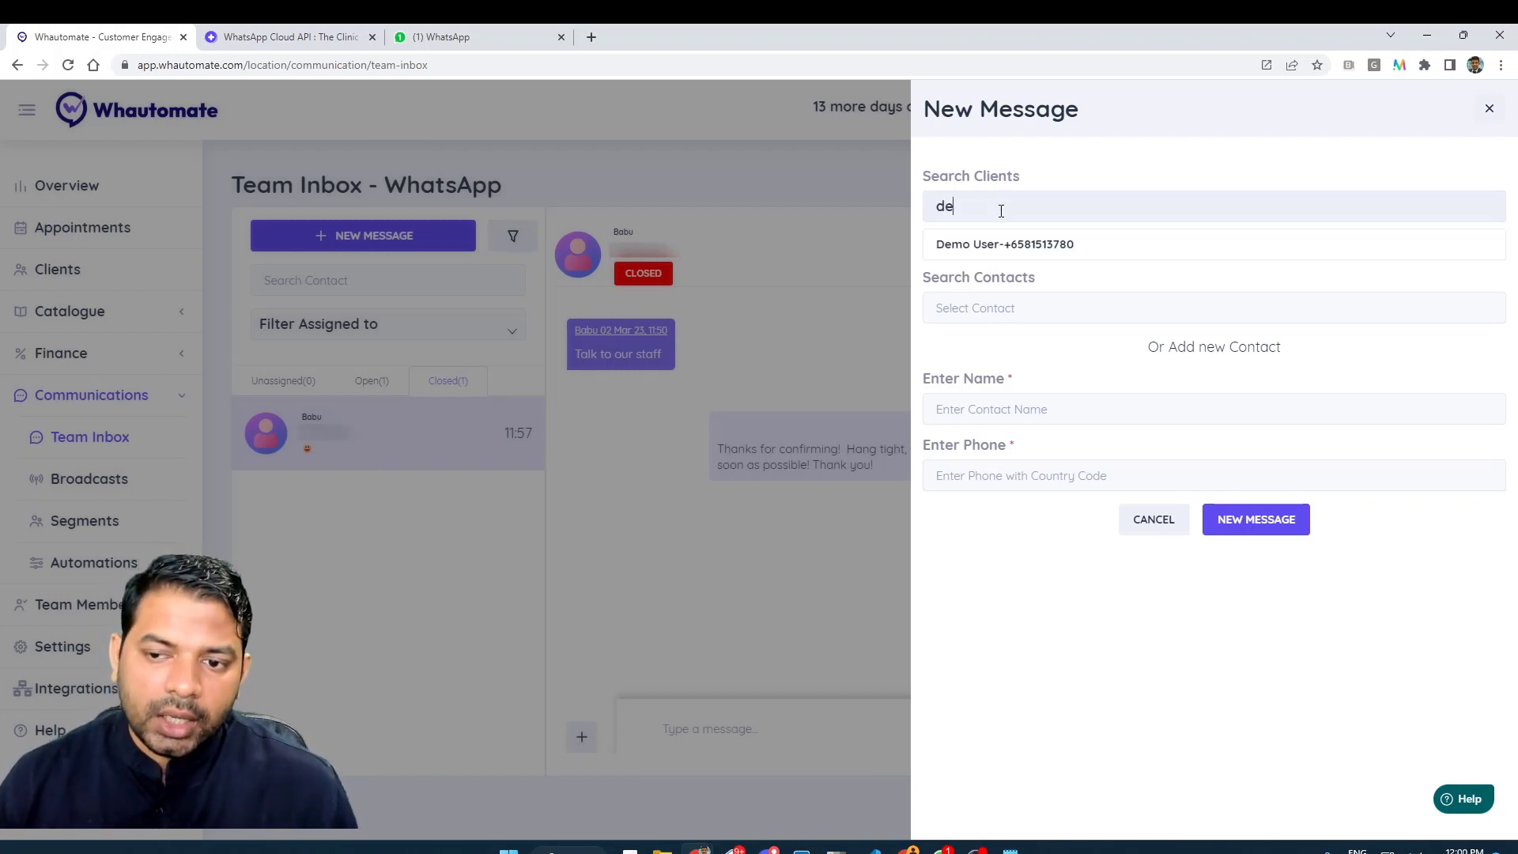
key(BackSpace)
key(BackSpace)
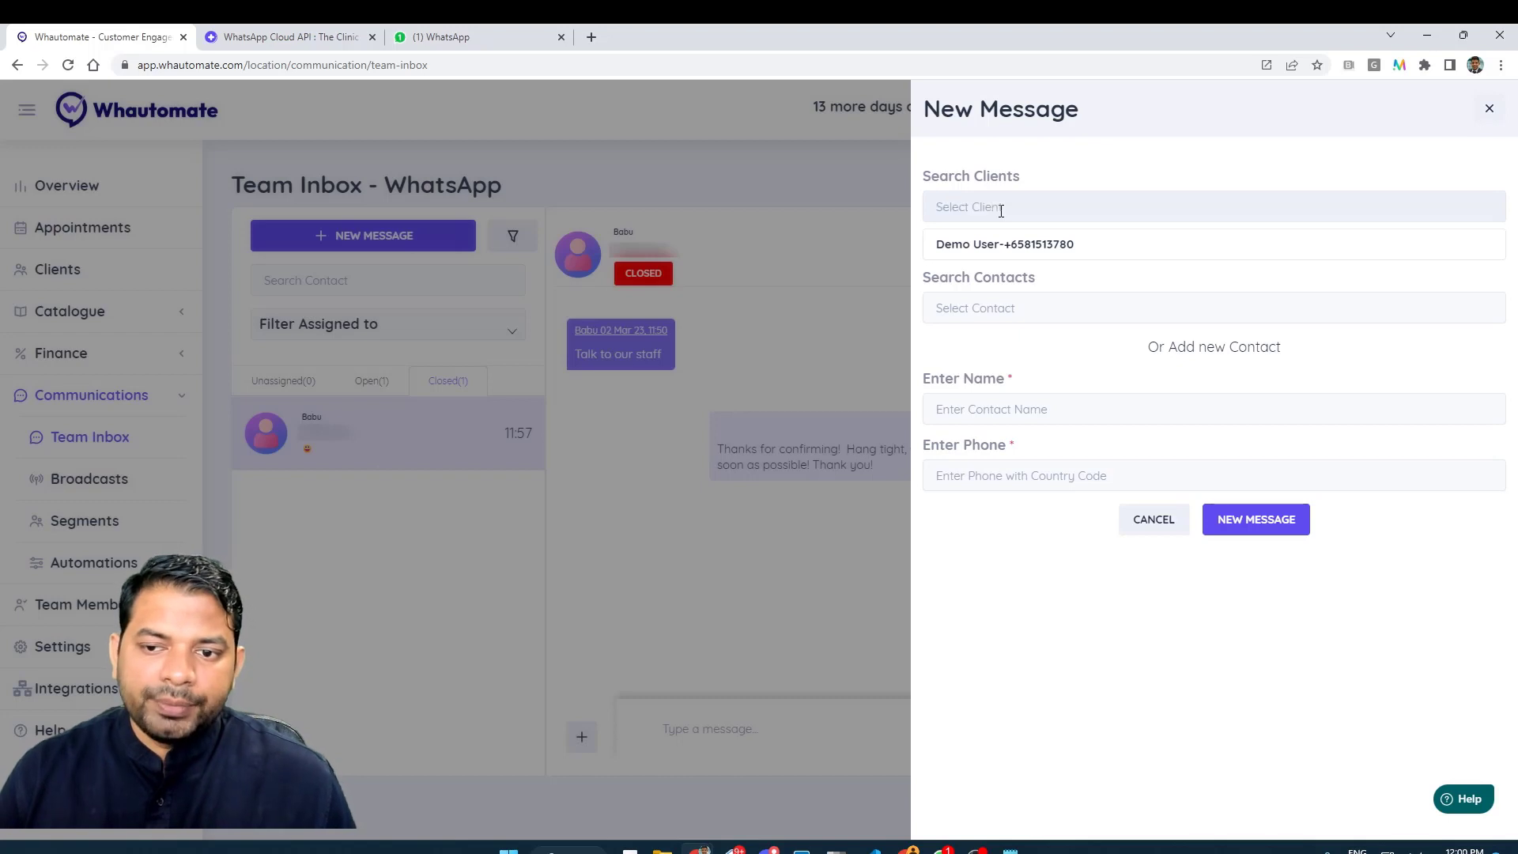
click(1052, 311)
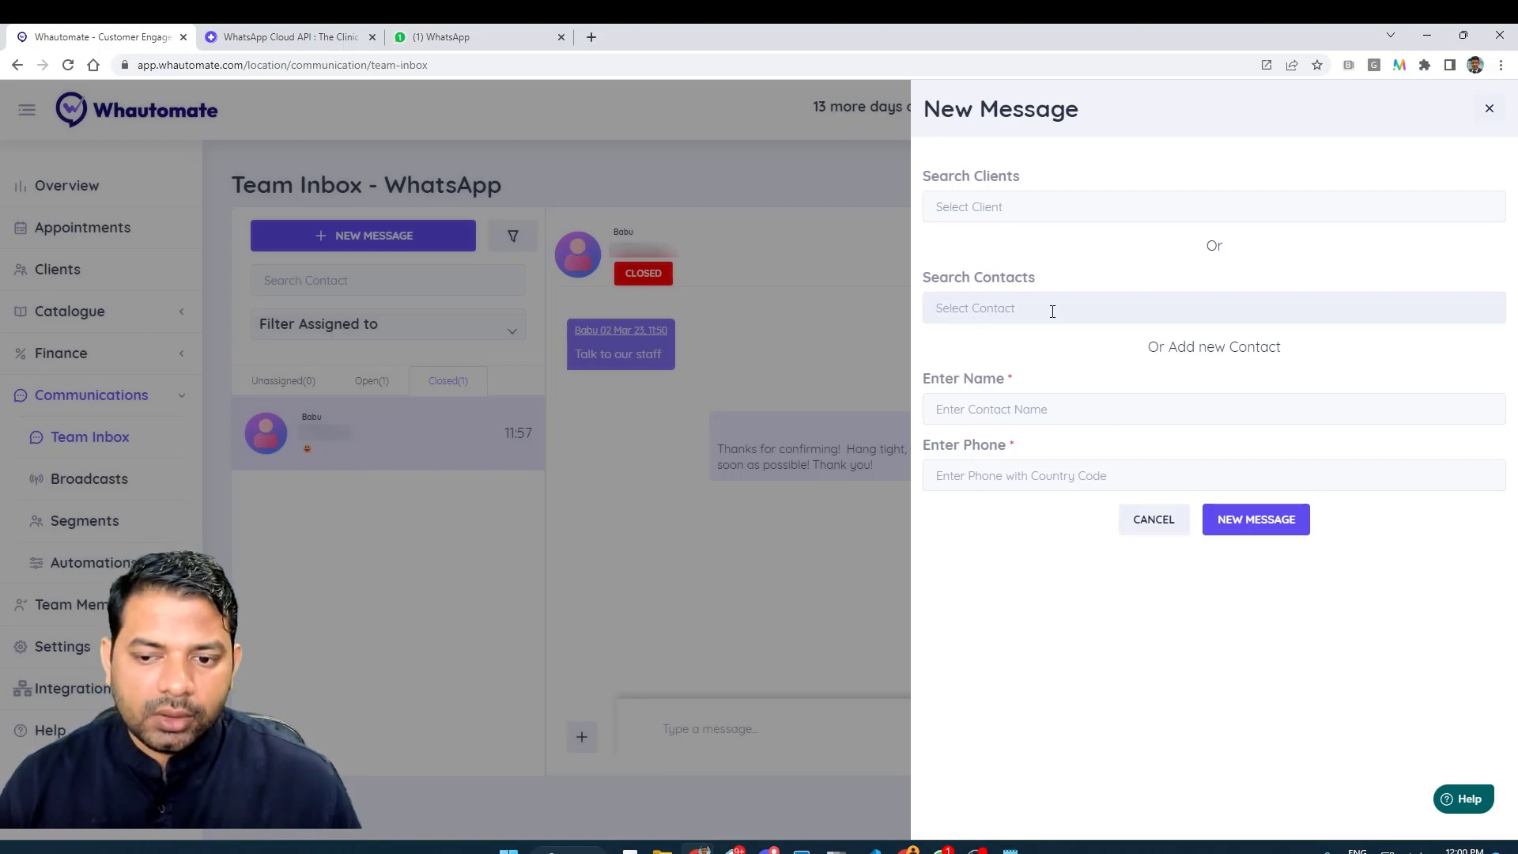
click(1052, 311)
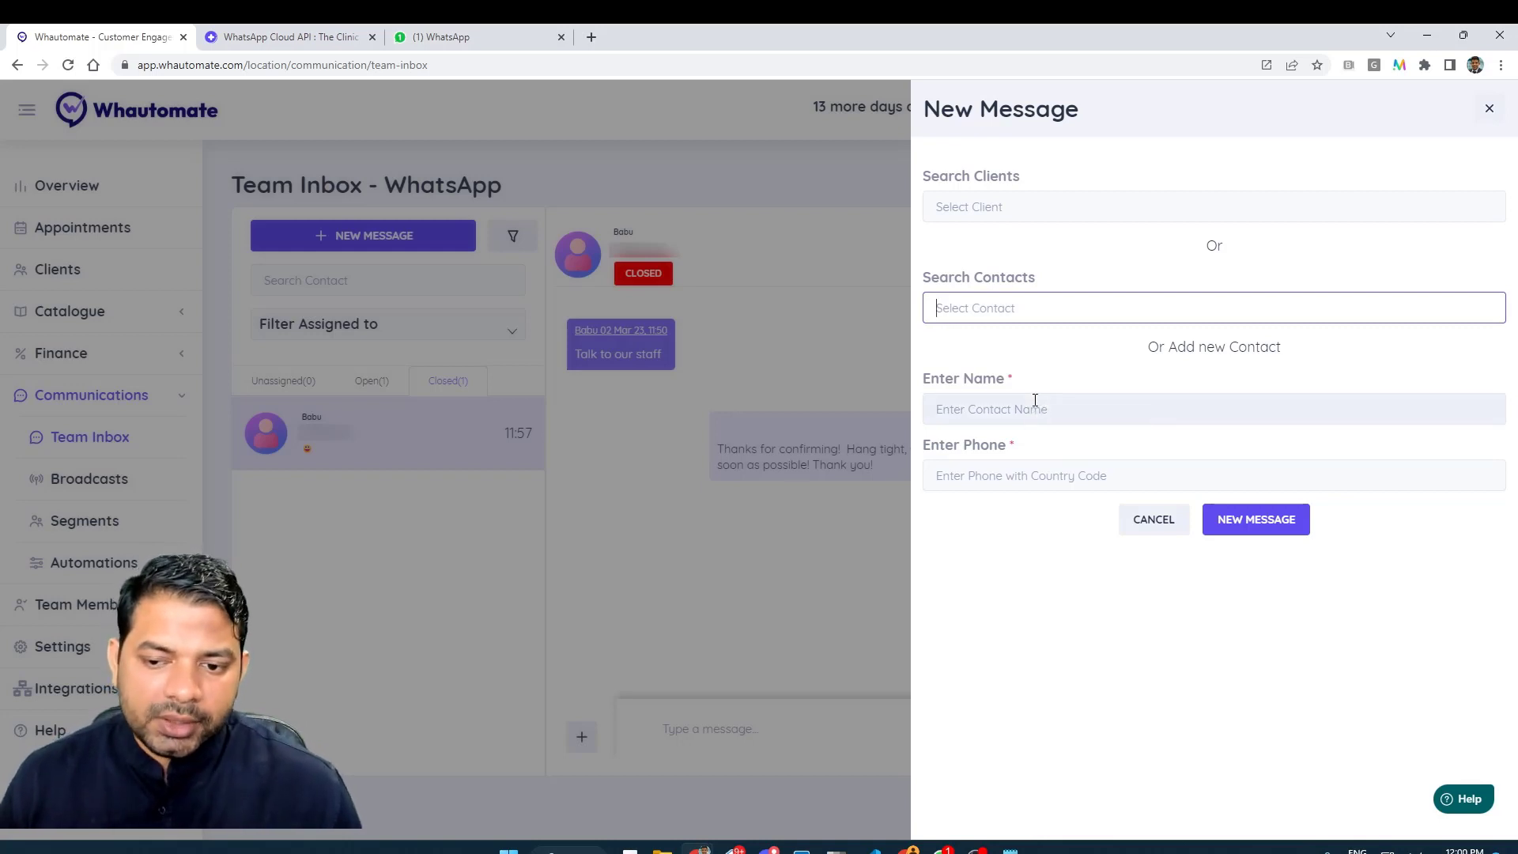
- Add a new contact with full name and country-coded phone number, then start the chat
click(1035, 400)
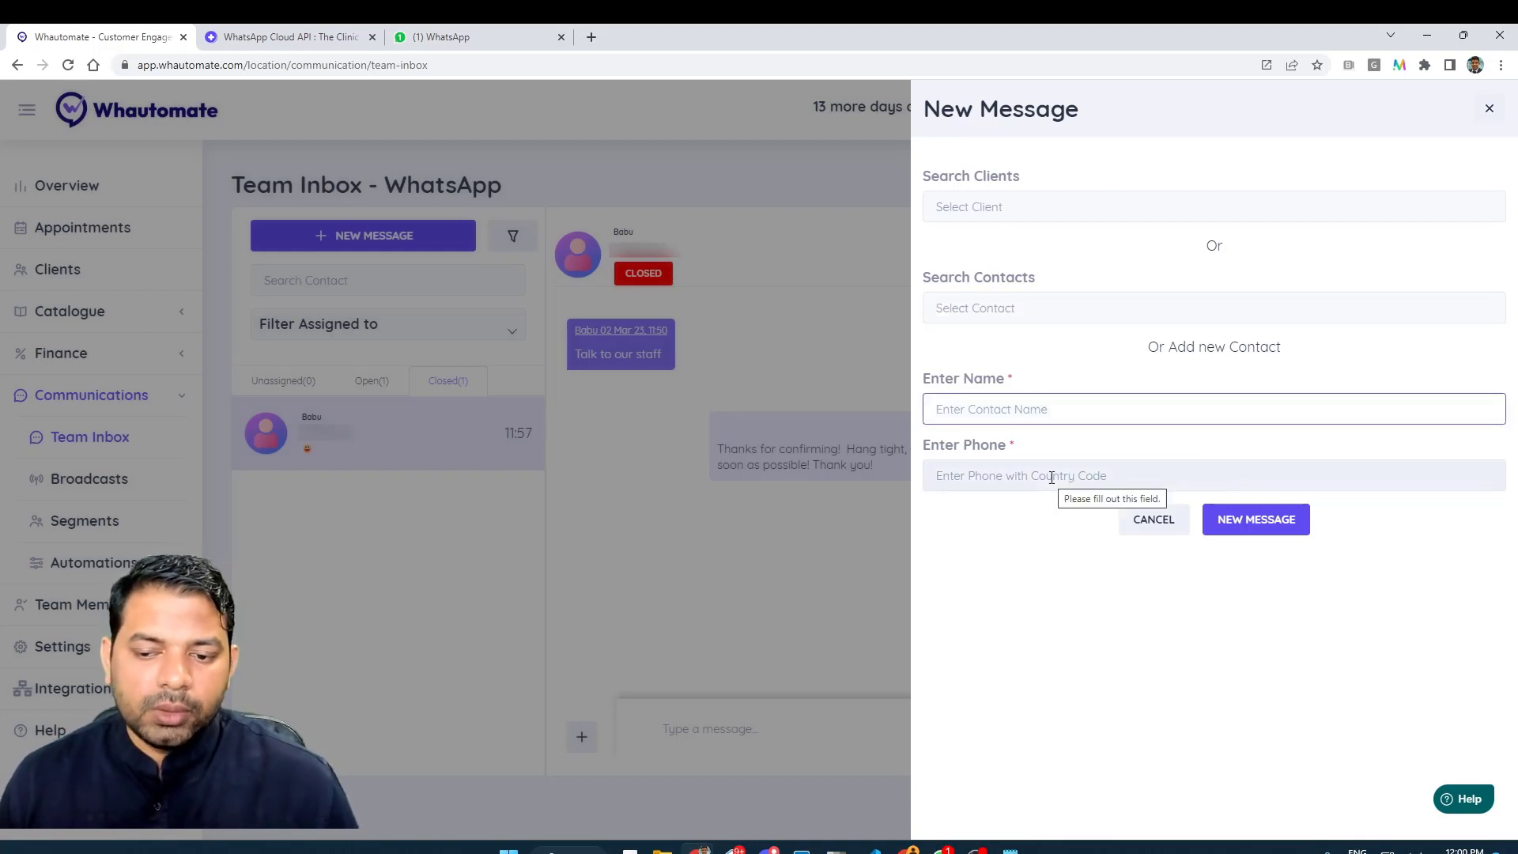
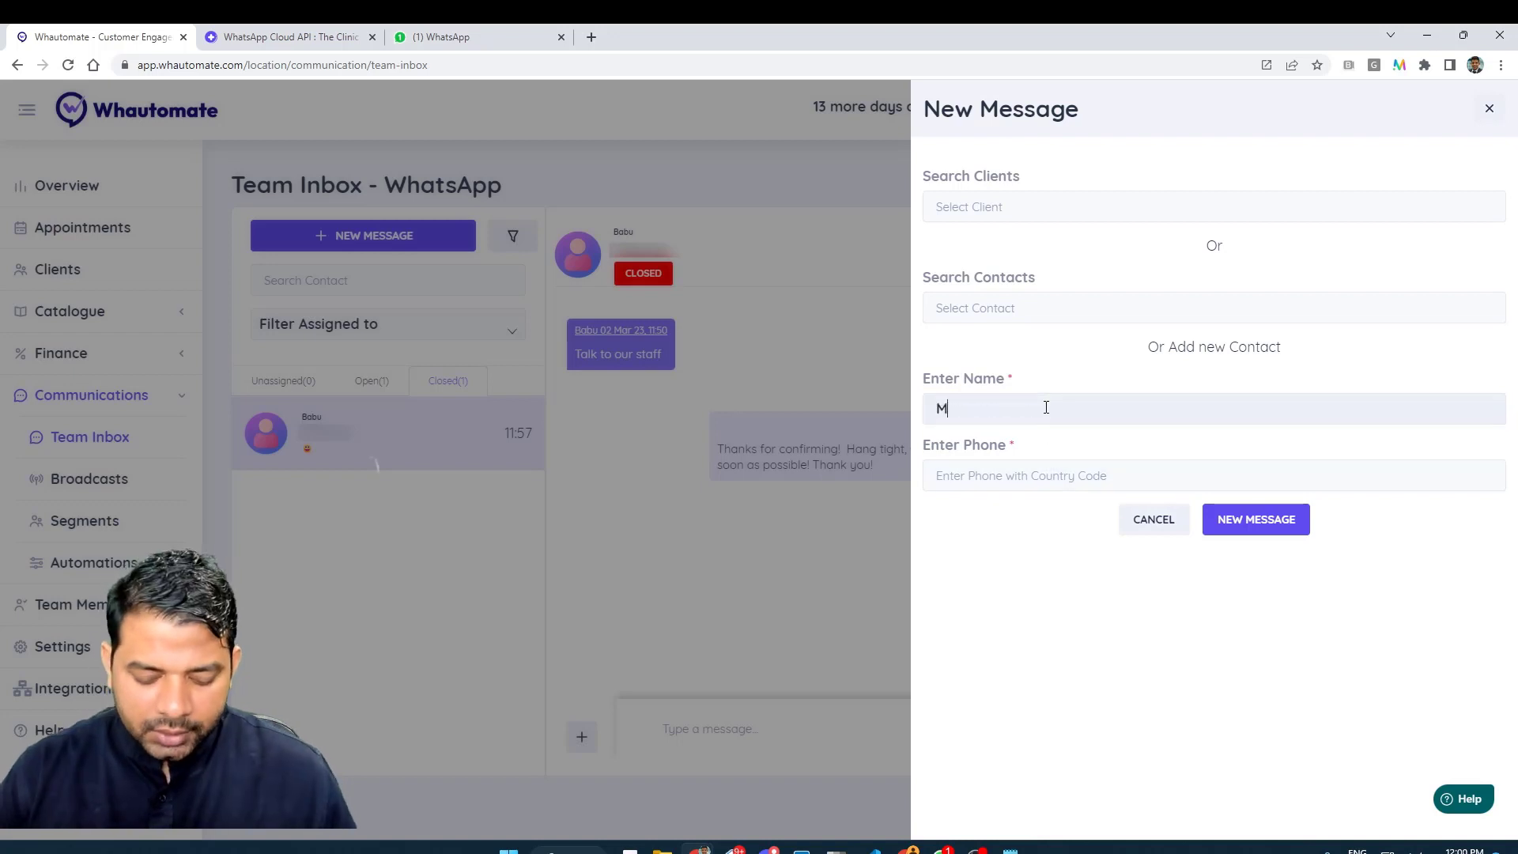
key(Tab)
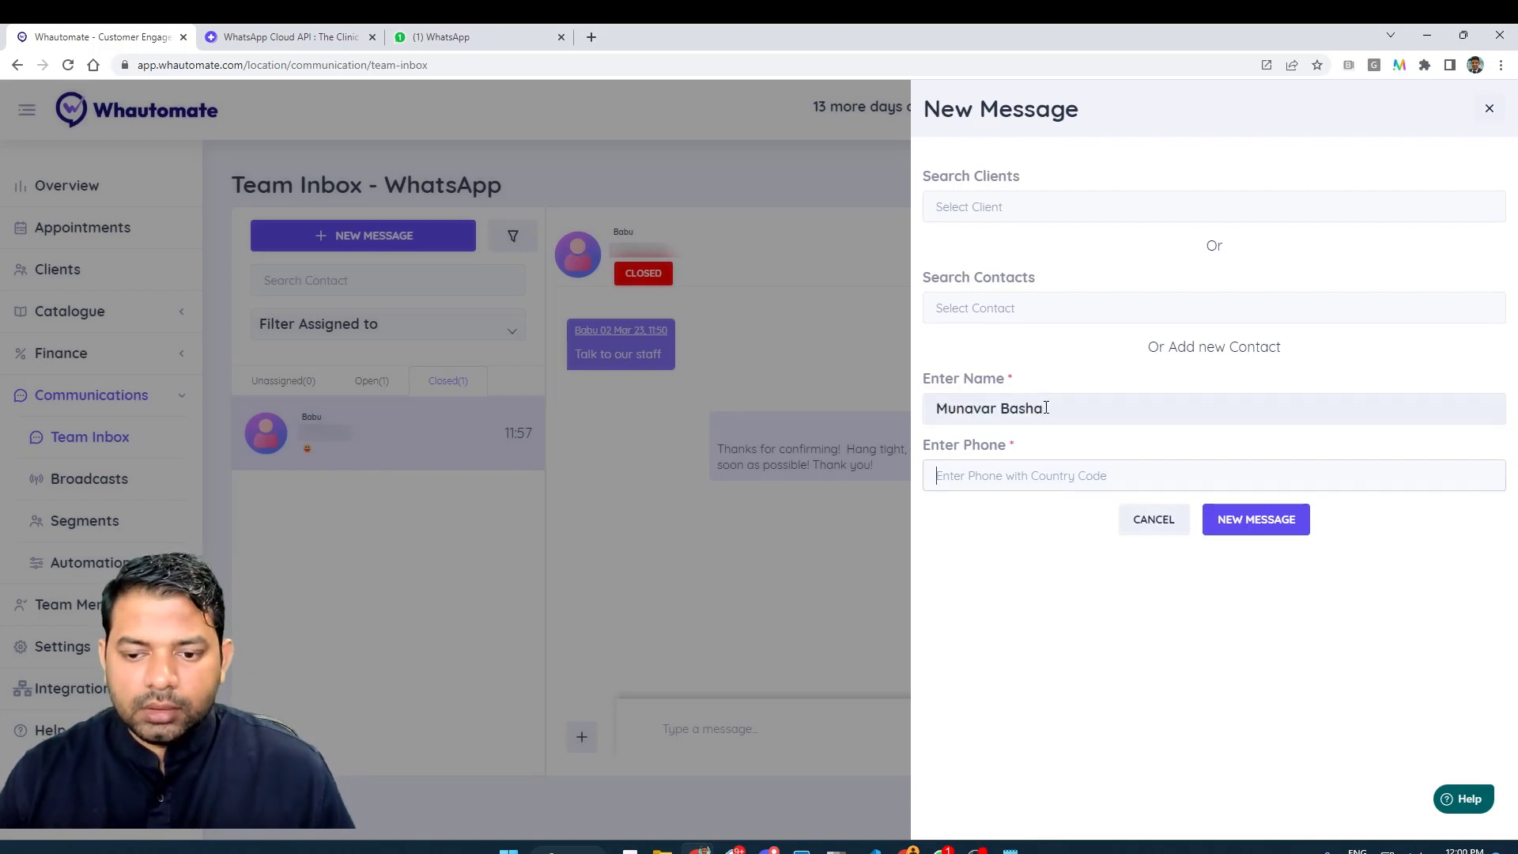
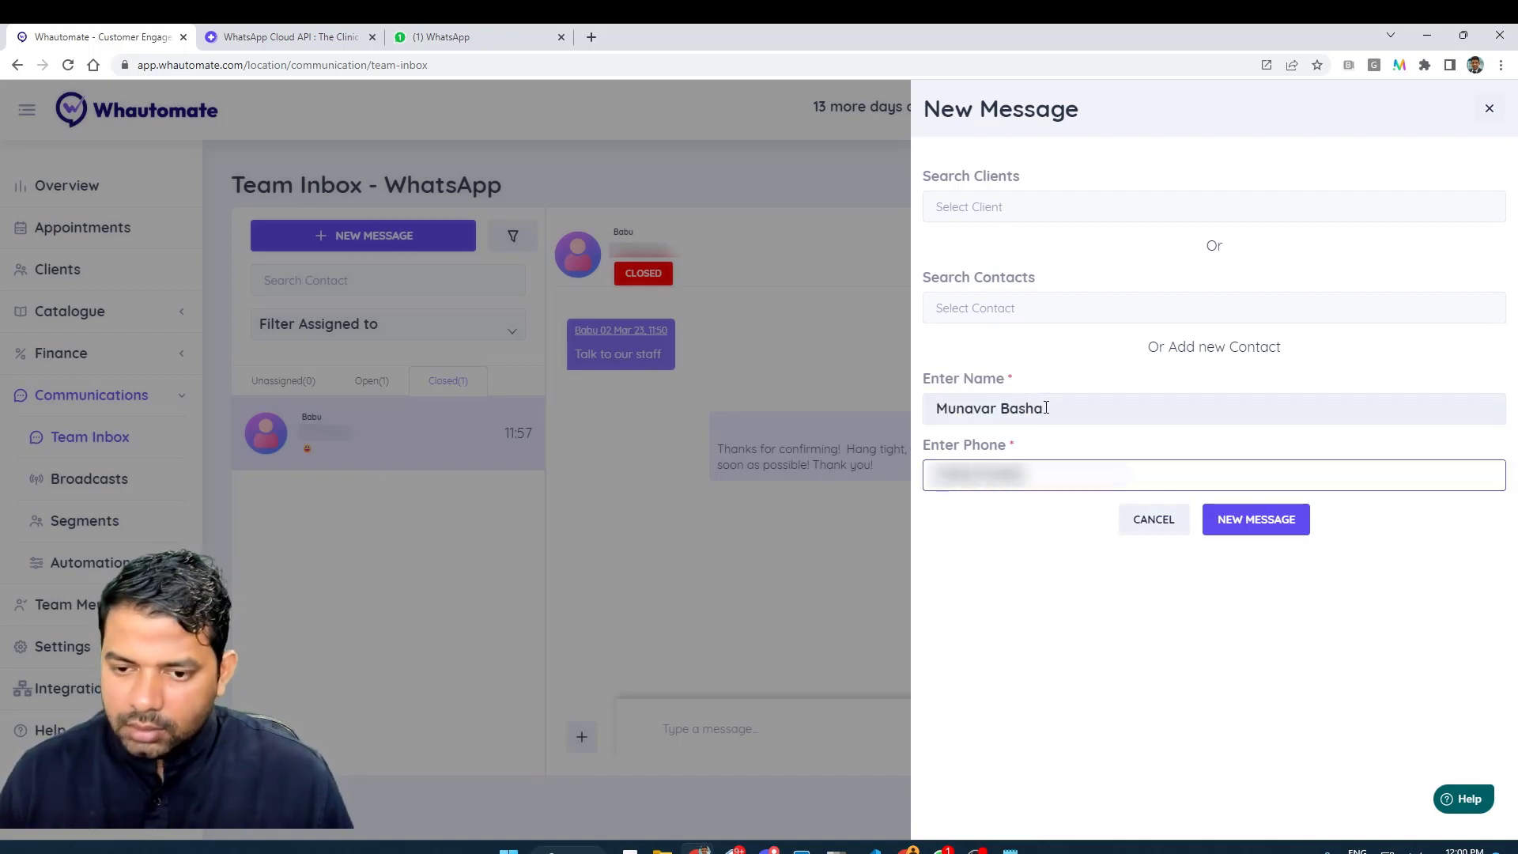
click(1257, 520)
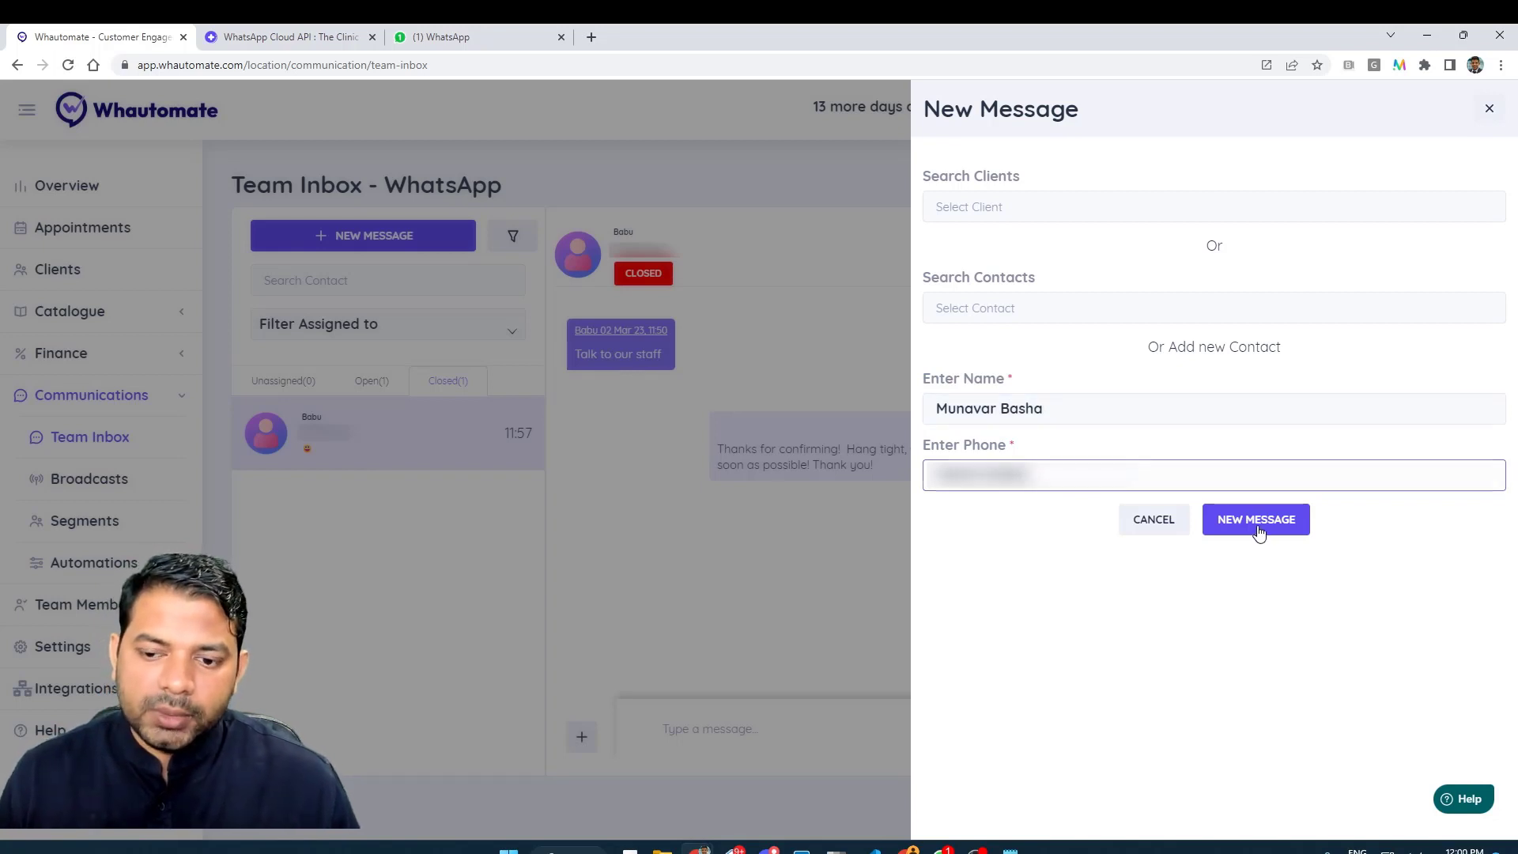